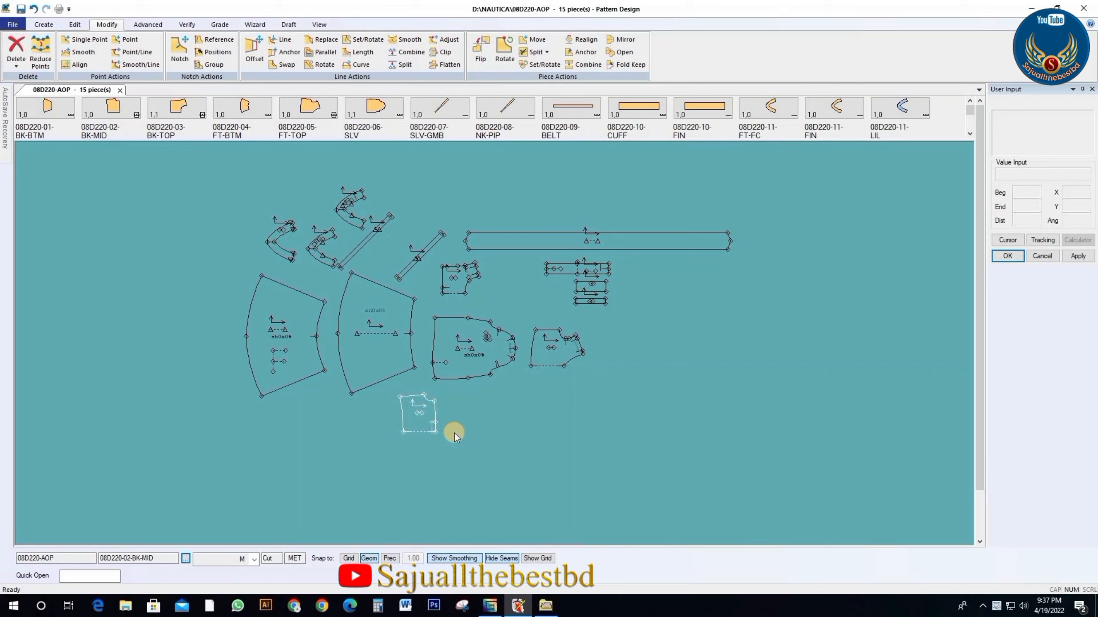
# Step: Move the FT-BTM and BK-BTM pieces away from the other pattern pieces and place them side by side
pyautogui.moveTo(372, 334); pyautogui.dragTo(365, 342)
pyautogui.moveTo(277, 349); pyautogui.dragTo(205, 353)
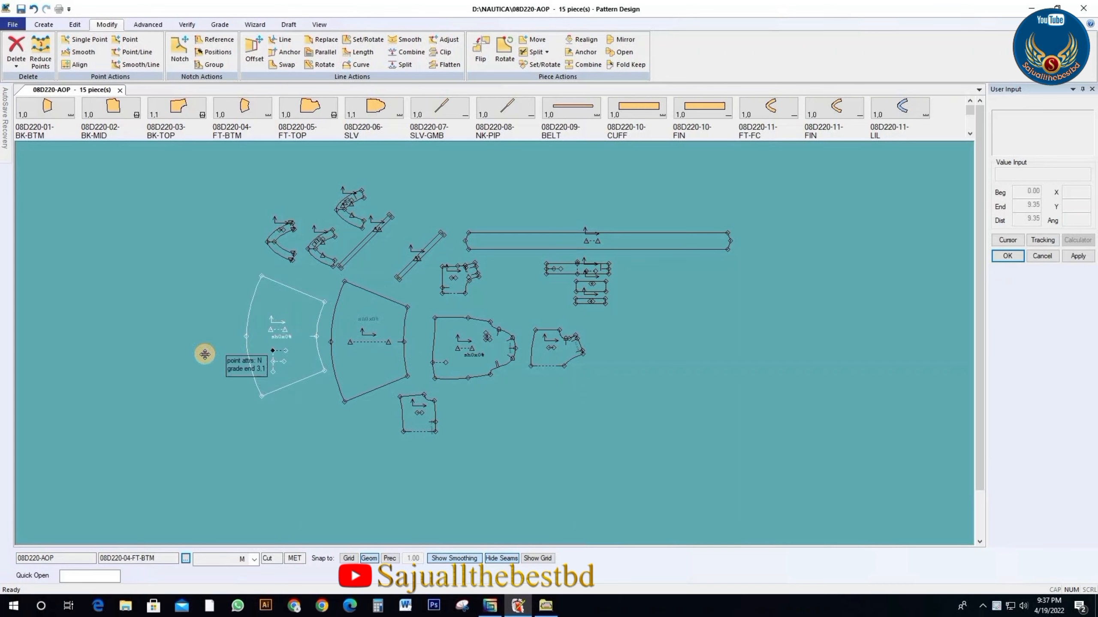
pyautogui.click(380, 346)
pyautogui.moveTo(381, 346); pyautogui.dragTo(304, 337)
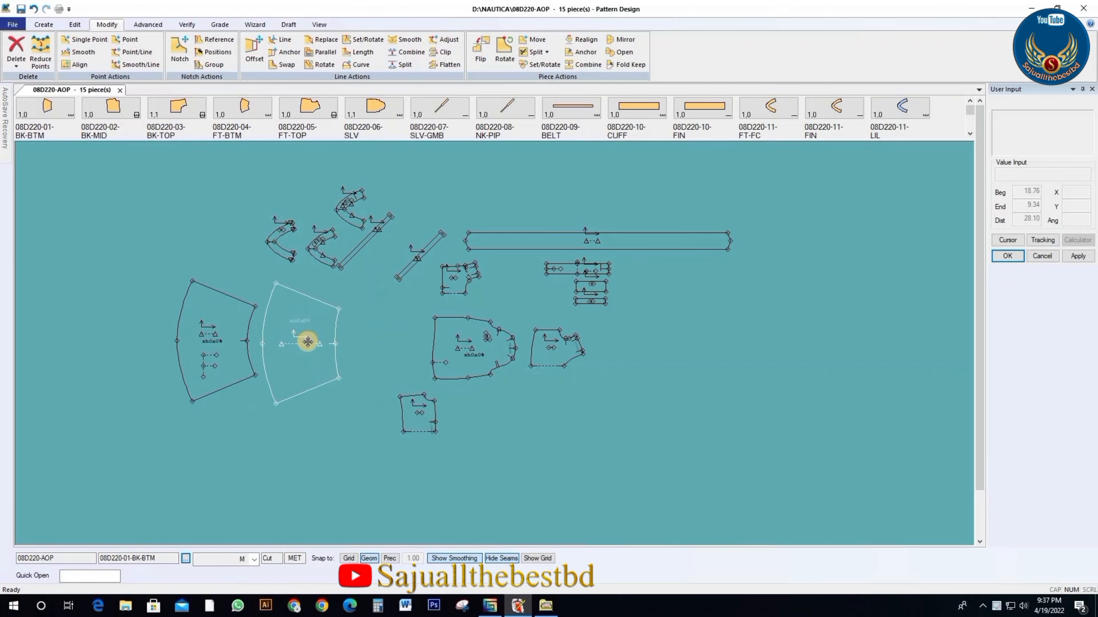
pyautogui.click(221, 346)
pyautogui.moveTo(221, 346); pyautogui.dragTo(219, 355)
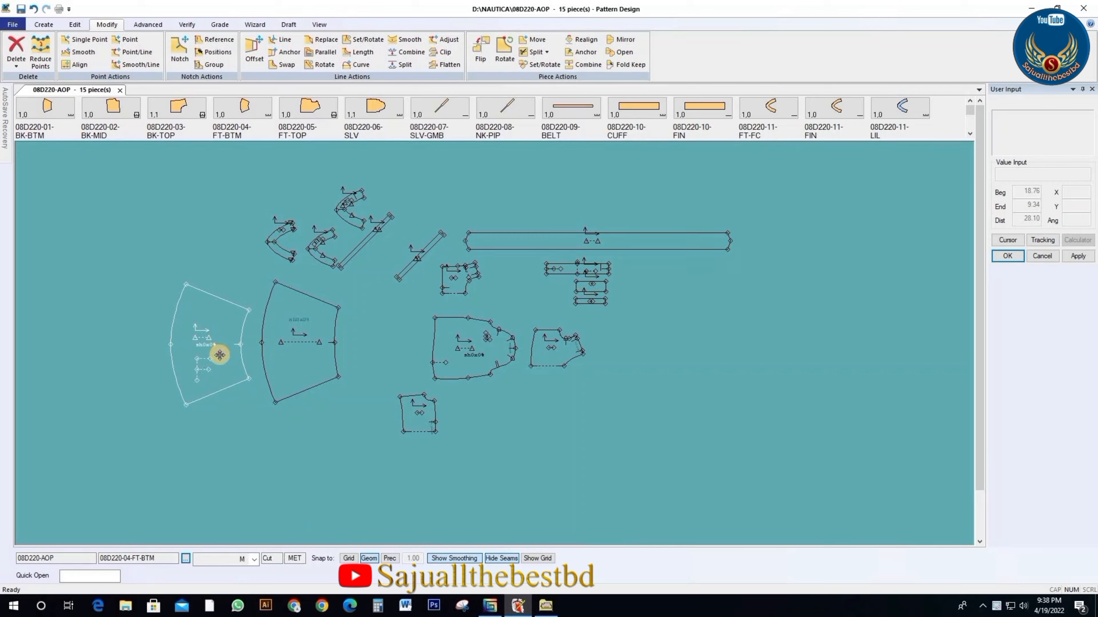
pyautogui.click(341, 342)
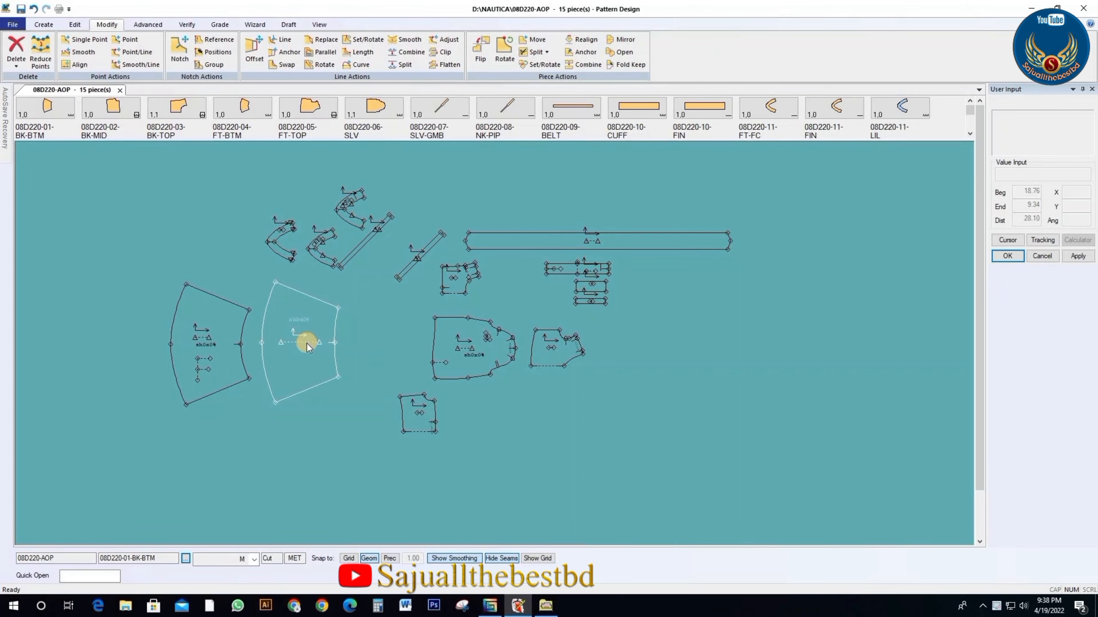
pyautogui.moveTo(307, 343); pyautogui.dragTo(294, 345)
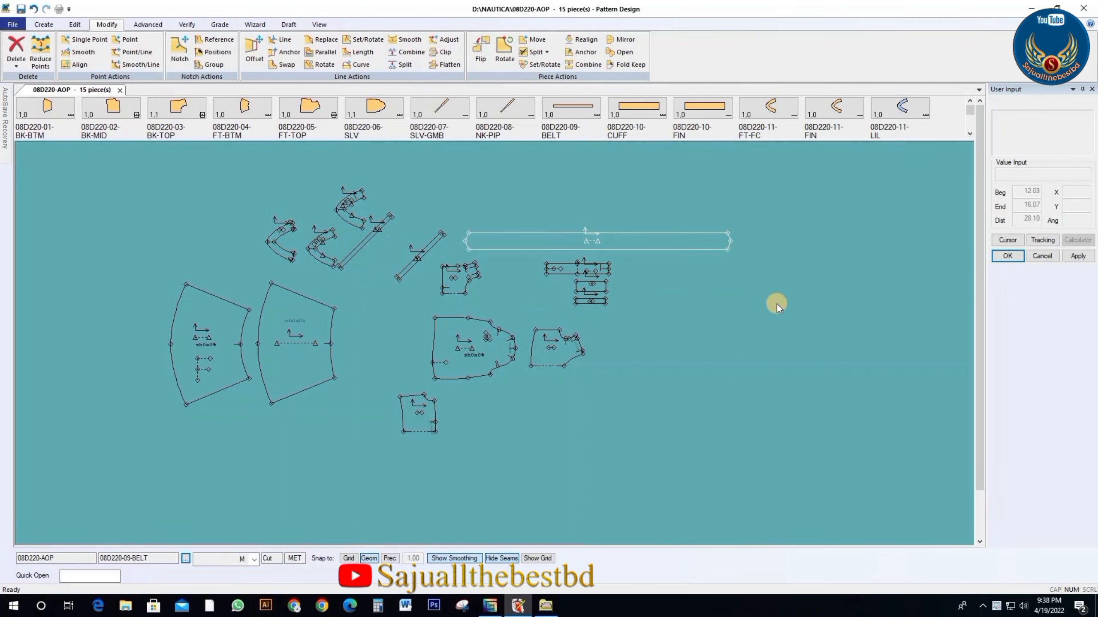
# Step: Adjust the FT-BTM and BK-BTM pieces so that they sit roughly level with each other
pyautogui.scroll(3, 355, 419)
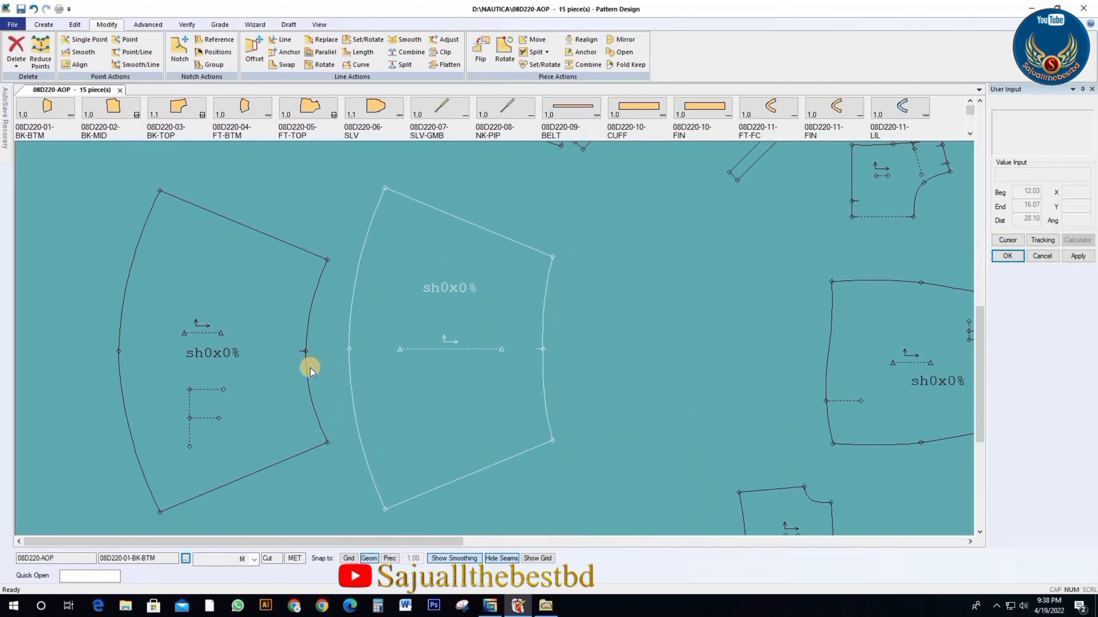
pyautogui.scroll(-2, 363, 358)
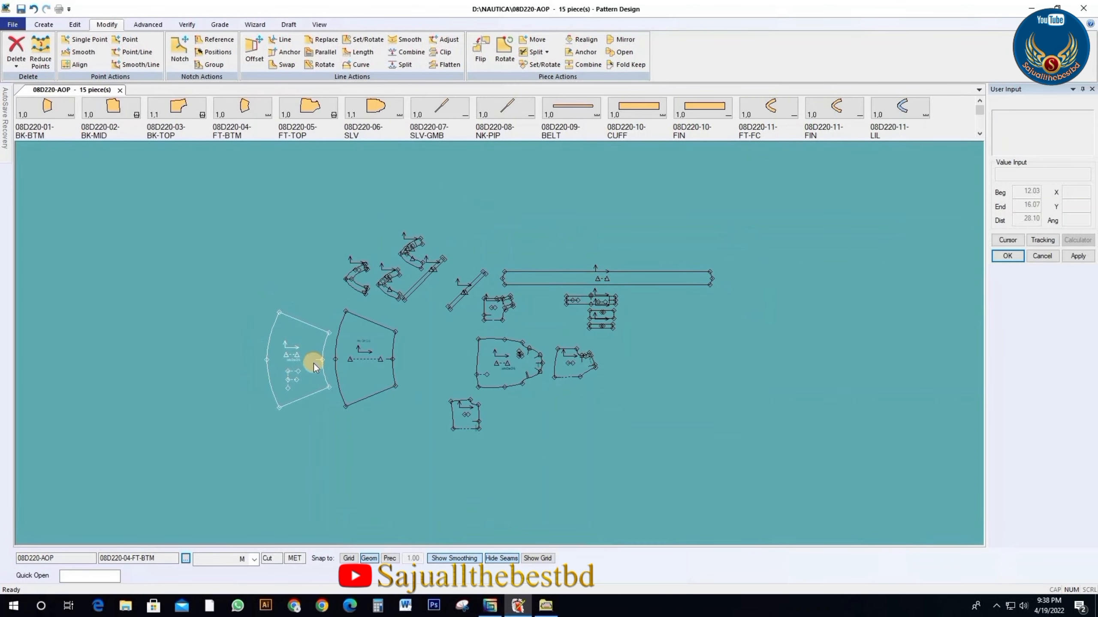
pyautogui.scroll(4, 314, 364)
pyautogui.moveTo(293, 363); pyautogui.dragTo(293, 352)
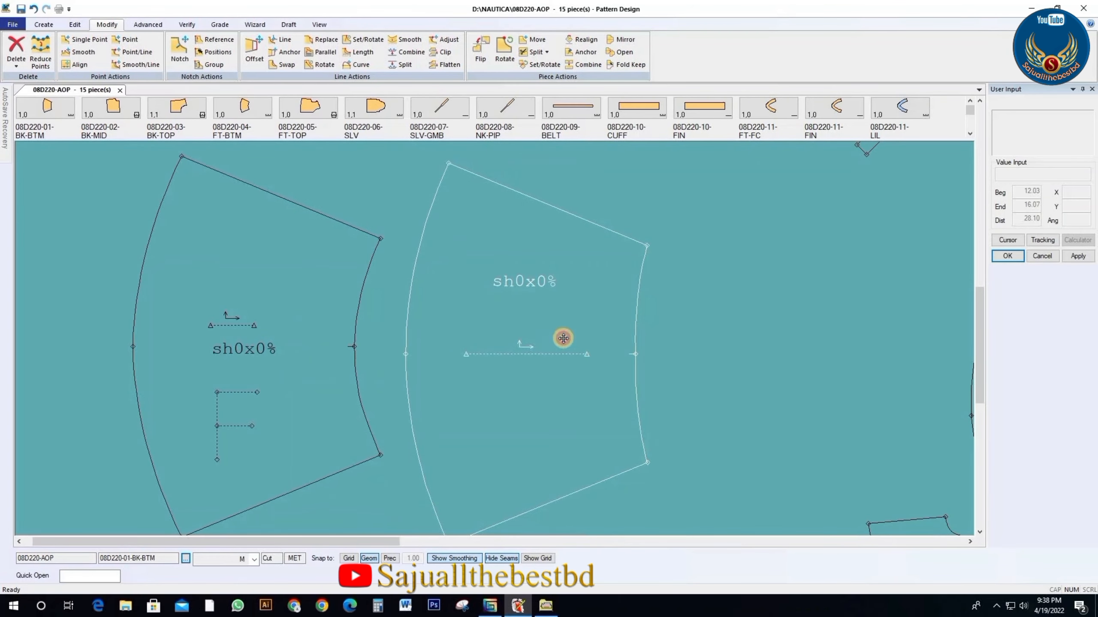
pyautogui.moveTo(564, 338); pyautogui.dragTo(575, 332)
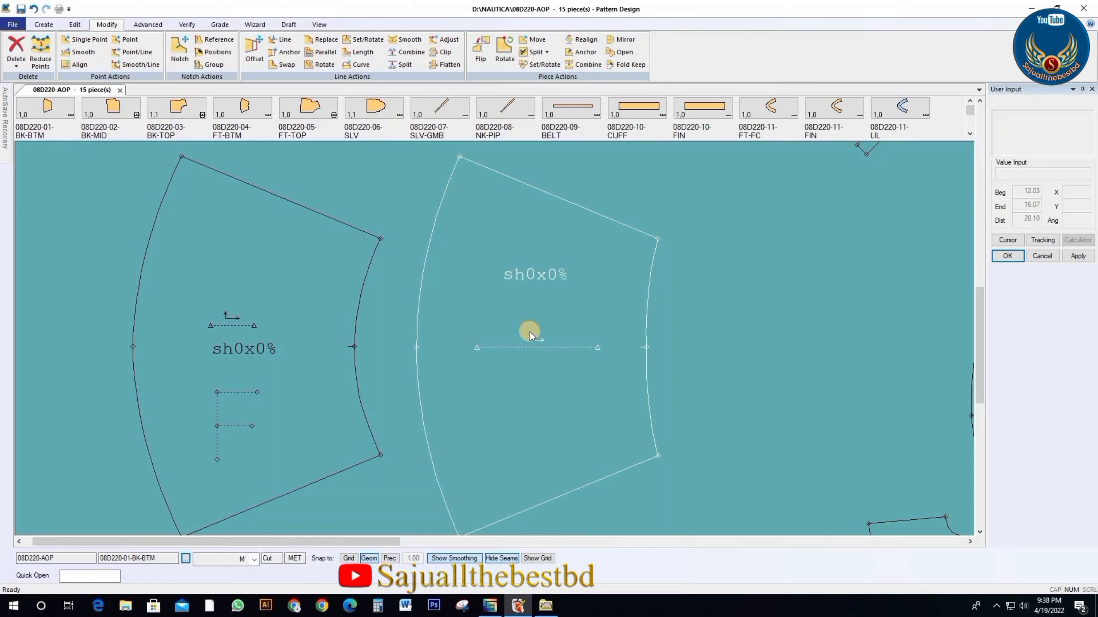
pyautogui.click(279, 353)
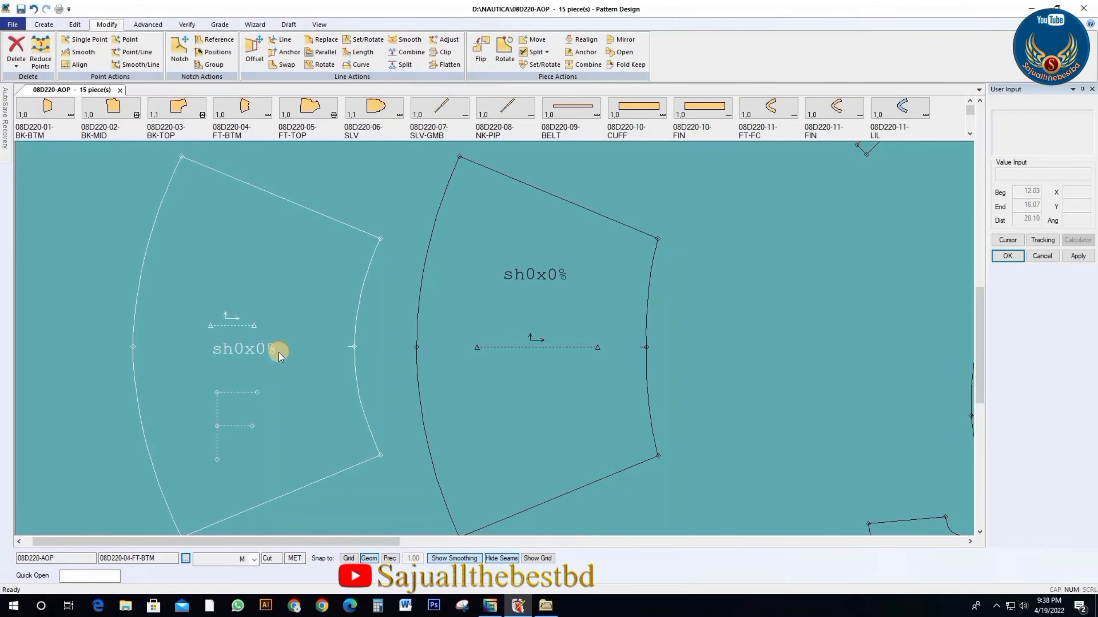
pyautogui.click(518, 335)
pyautogui.moveTo(521, 335); pyautogui.dragTo(527, 330)
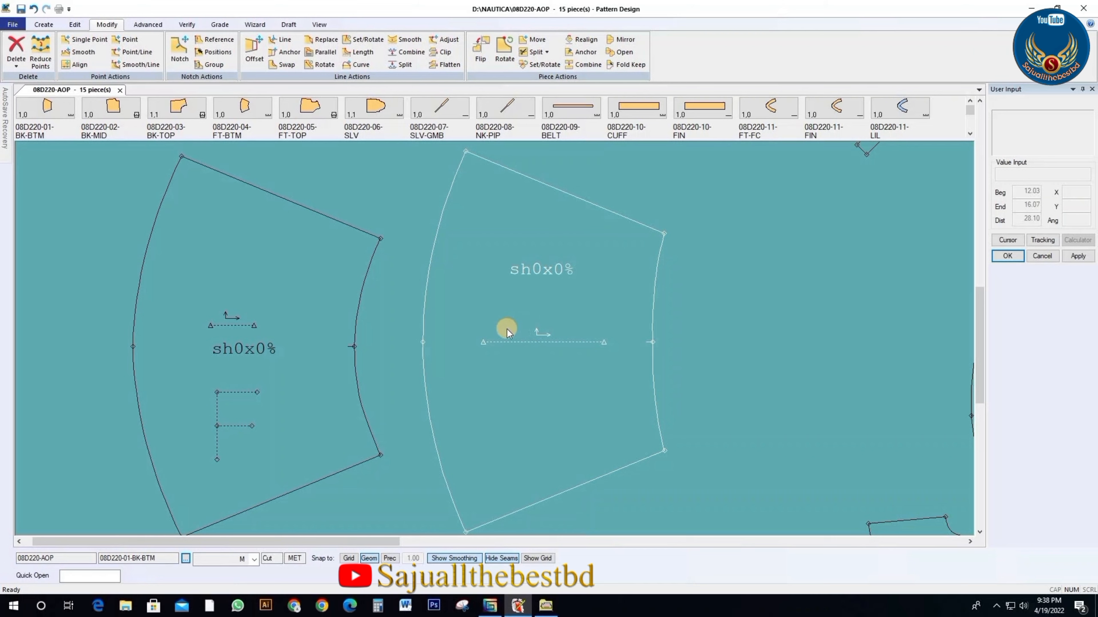
# Step: Move the BK-BTM piece closer to the FT-BTM piece
pyautogui.scroll(-2, 505, 331)
pyautogui.click(283, 339)
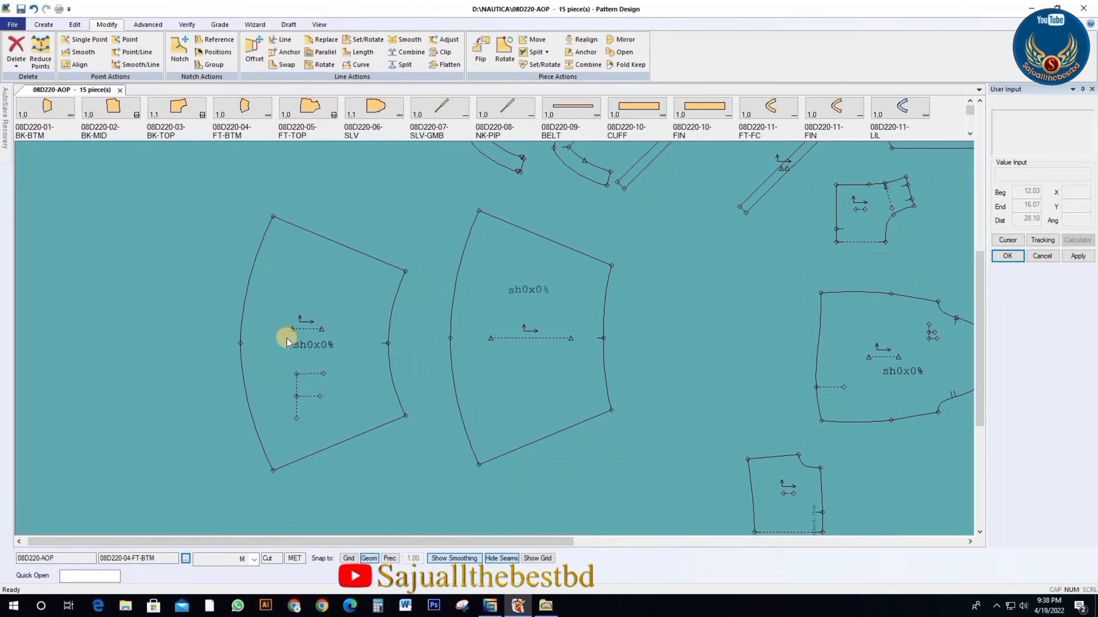
pyautogui.click(521, 312)
pyautogui.click(398, 288)
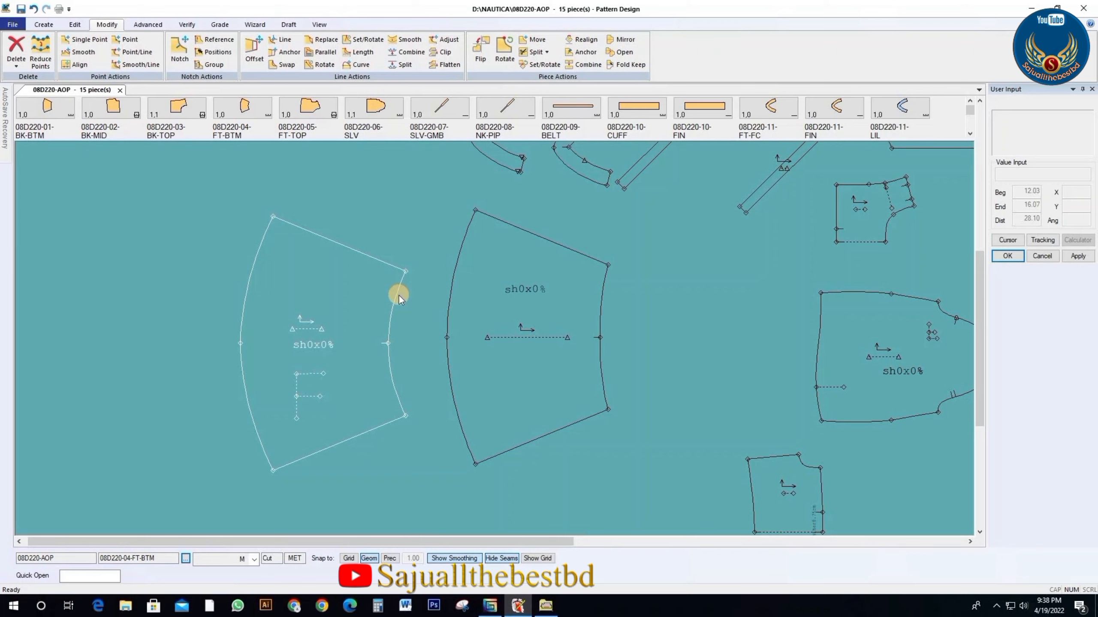
pyautogui.scroll(2, 398, 295)
pyautogui.scroll(-1, 399, 295)
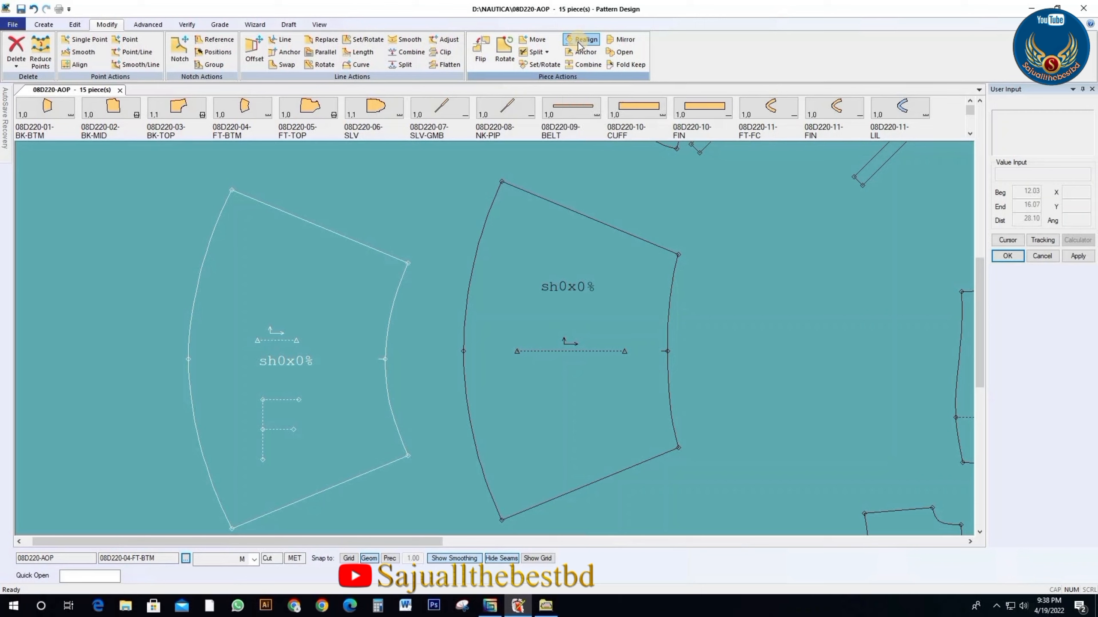
pyautogui.moveTo(563, 330); pyautogui.dragTo(539, 324)
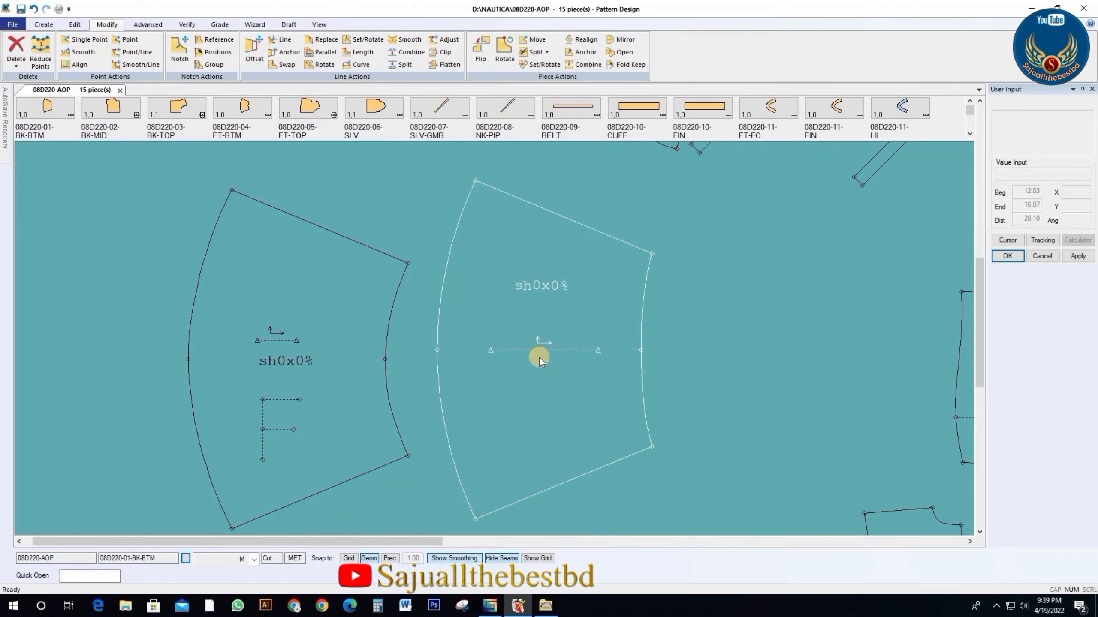
# Step: Rotate the BK-BTM piece 30 degrees clockwise using the 15-degree increment
pyautogui.click(504, 50)
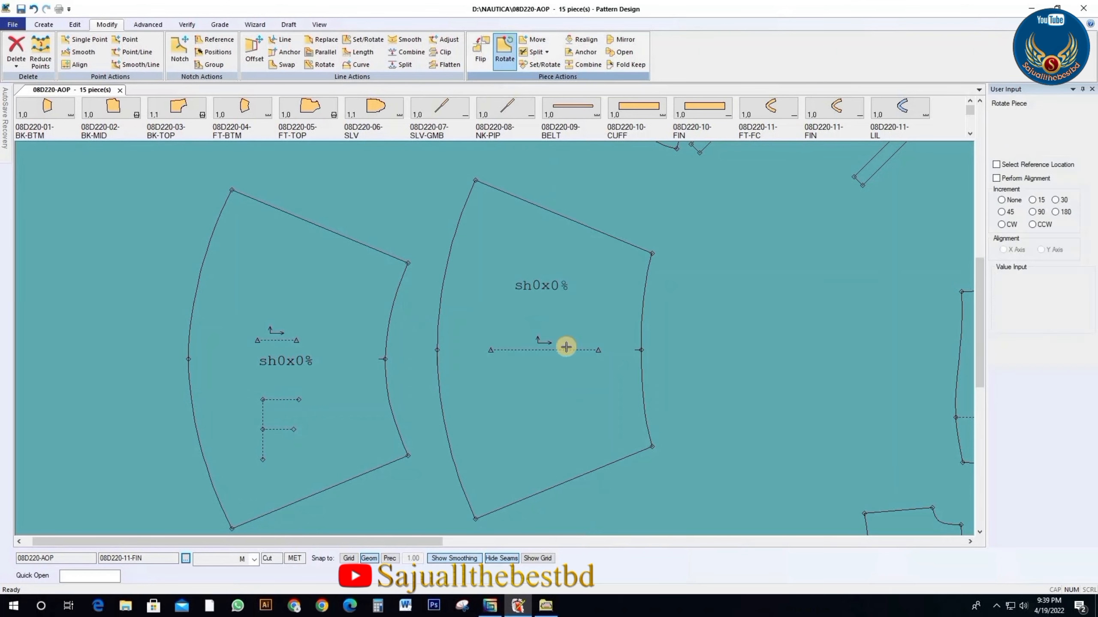
pyautogui.click(563, 351)
pyautogui.rightClick(550, 351)
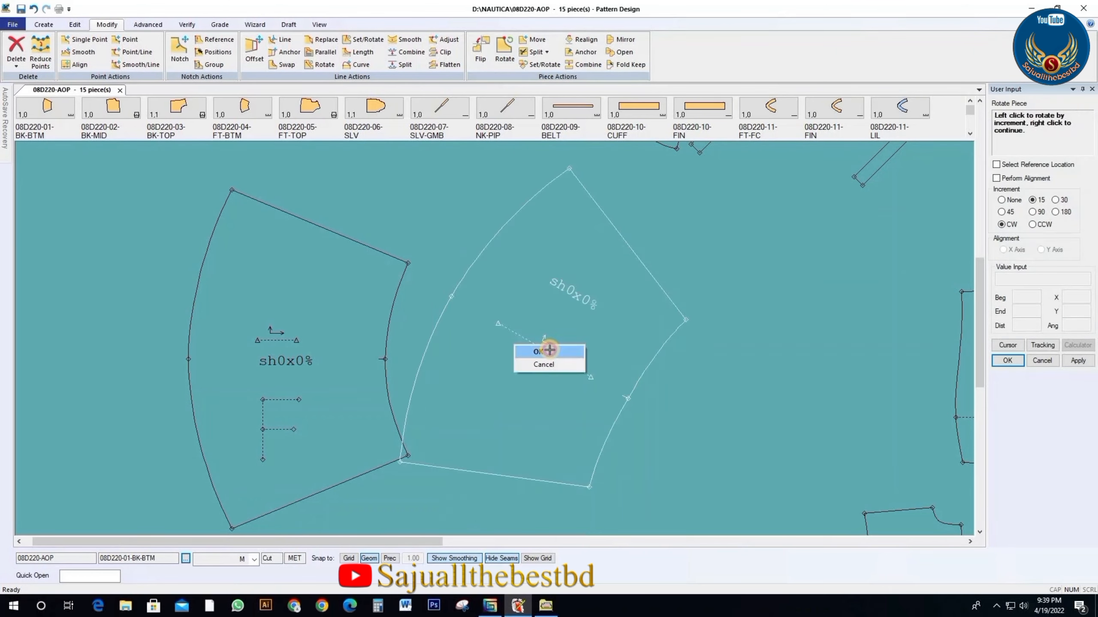
pyautogui.click(545, 348)
# Step: Realign the rotated BK-BTM piece's grain line to horizontal and move the piece clear of FT-BTM
pyautogui.click(581, 40)
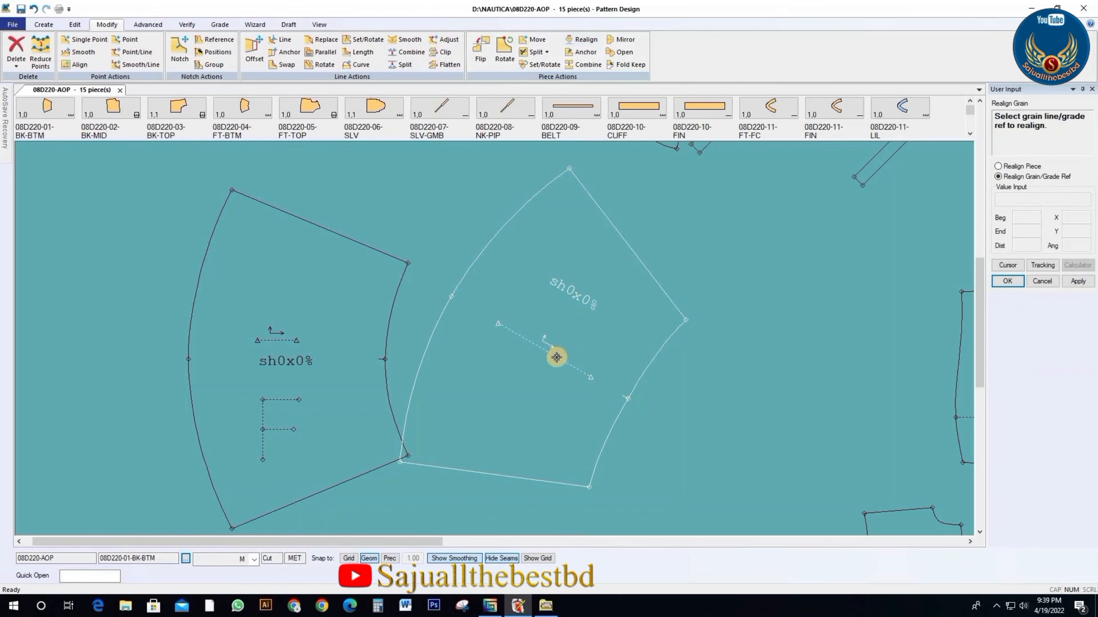
pyautogui.click(550, 359)
pyautogui.rightClick(551, 360)
pyautogui.click(546, 355)
pyautogui.click(554, 353)
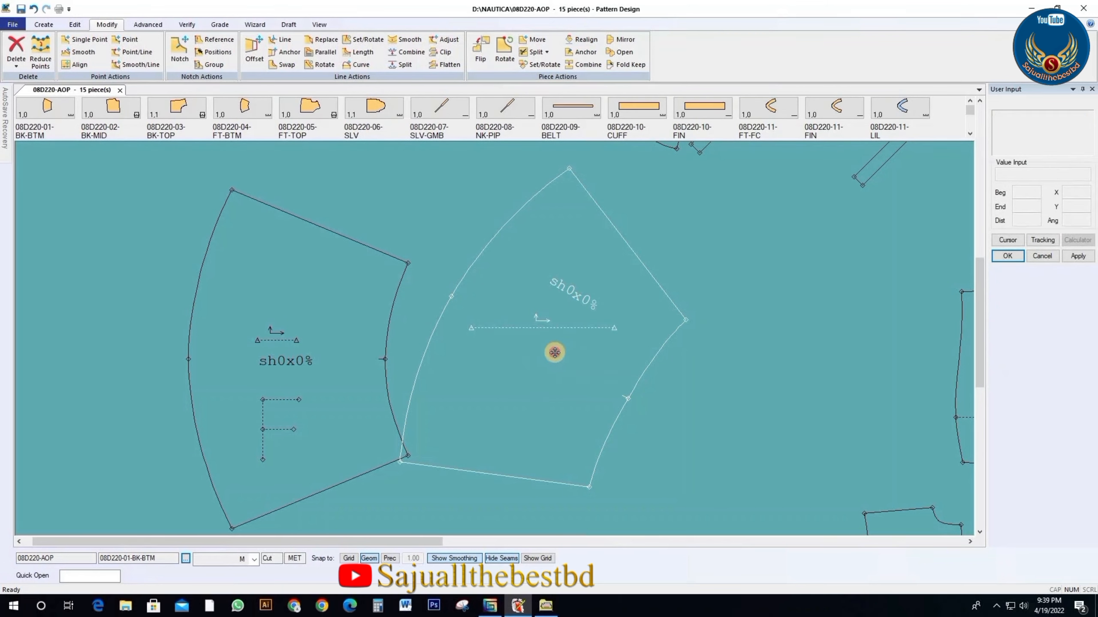
pyautogui.click(580, 355)
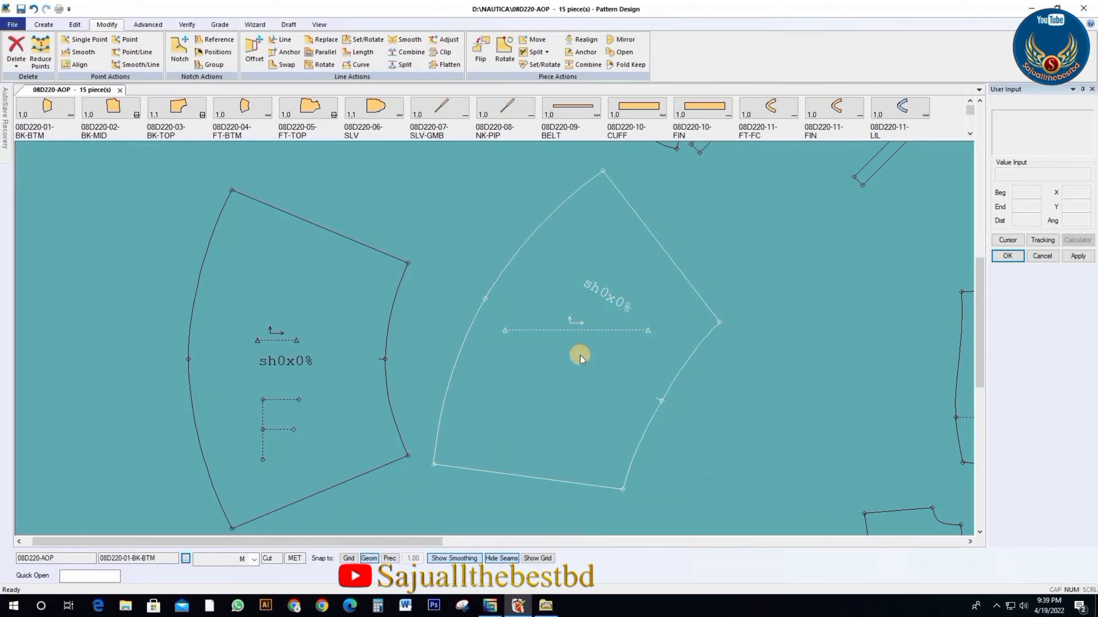
# Step: Undo the move, grain line realignment and rotation of the BK-BTM piece
pyautogui.hotkey('ctrl', 'z')
pyautogui.hotkey('ctrl', 'z')
pyautogui.hotkey('ctrl', 'z')
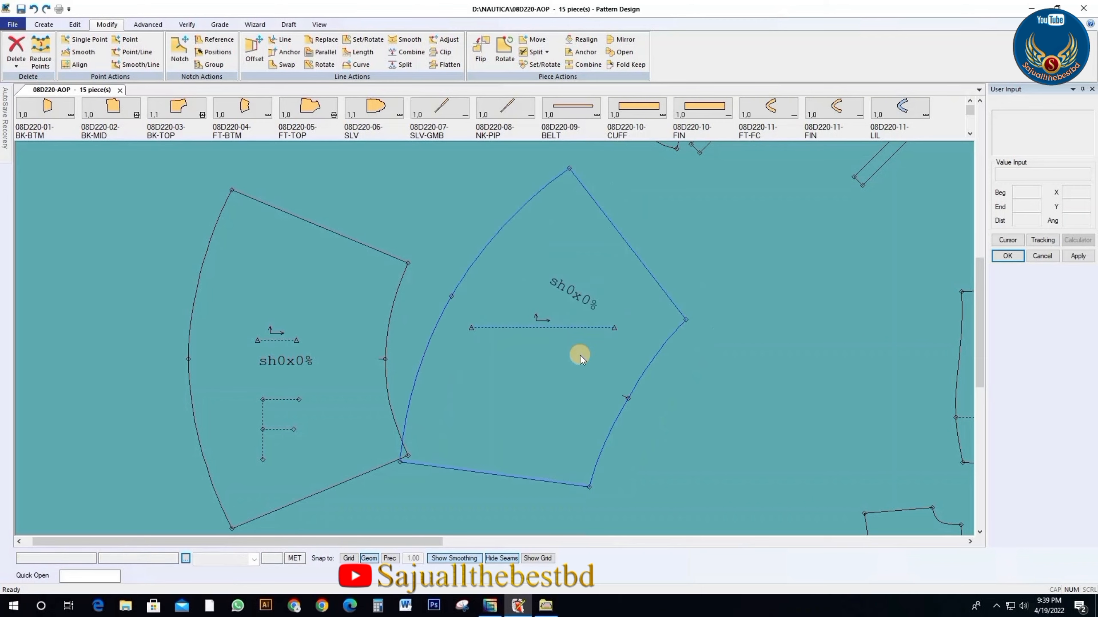
# Step: Reposition the FT-BTM and BK-BTM pieces together, keeping BK-BTM close beside FT-BTM
pyautogui.click(537, 353)
pyautogui.click(551, 360)
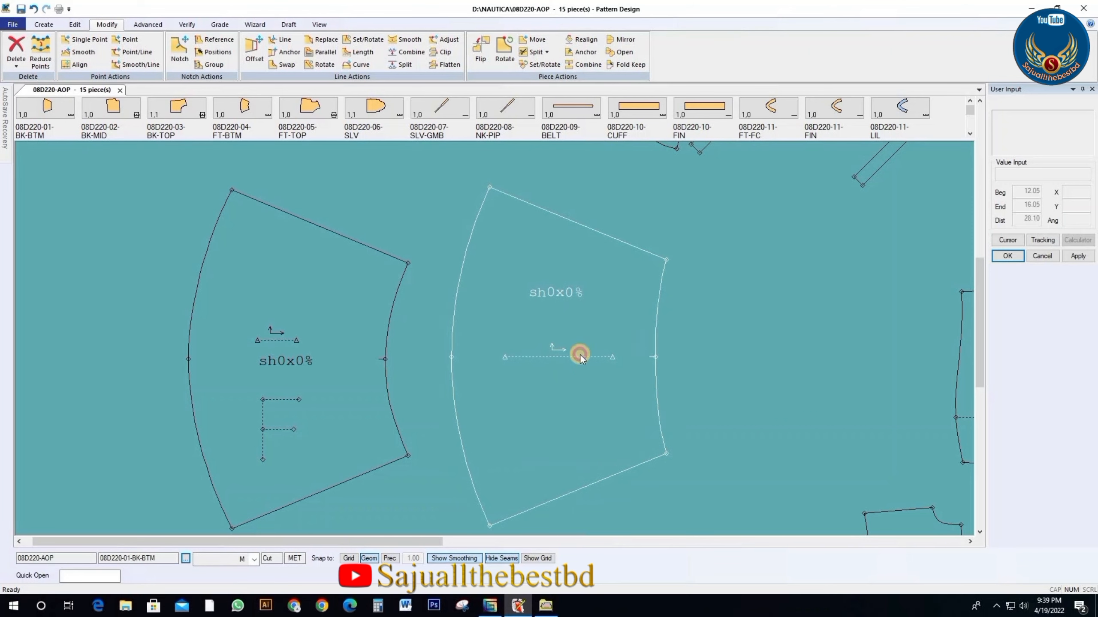
pyautogui.click(284, 341)
pyautogui.click(280, 330)
pyautogui.click(543, 356)
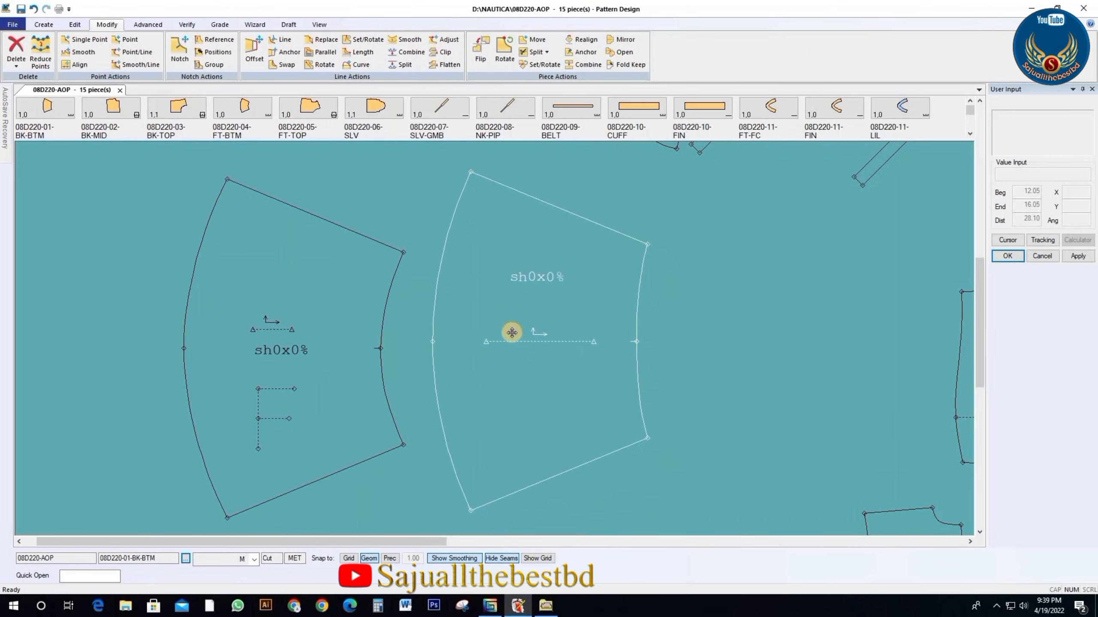
pyautogui.click(515, 340)
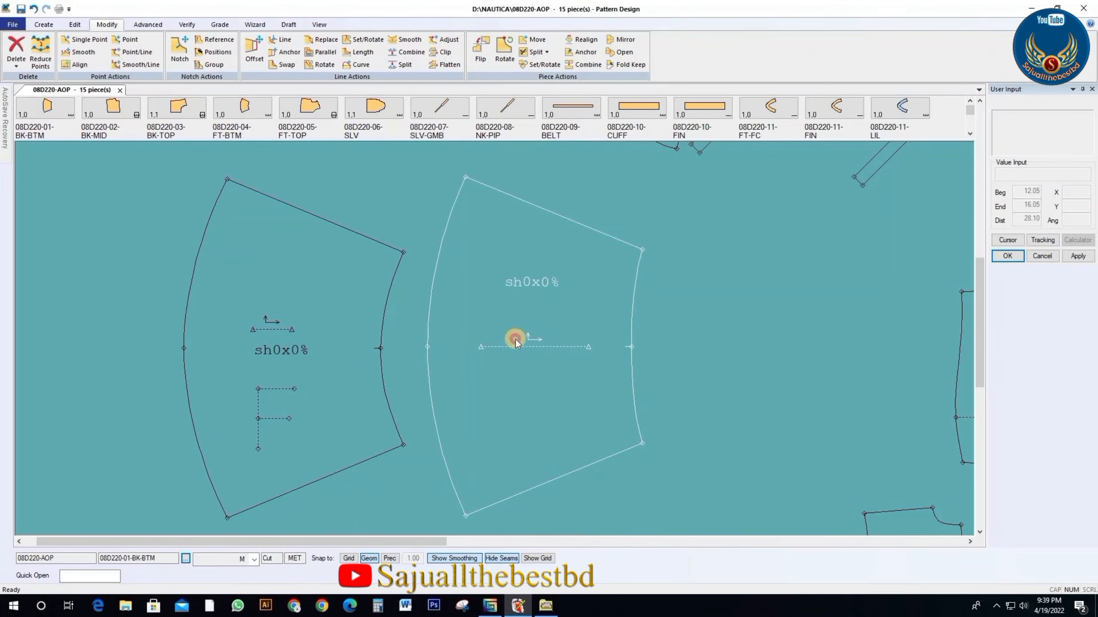
pyautogui.click(561, 328)
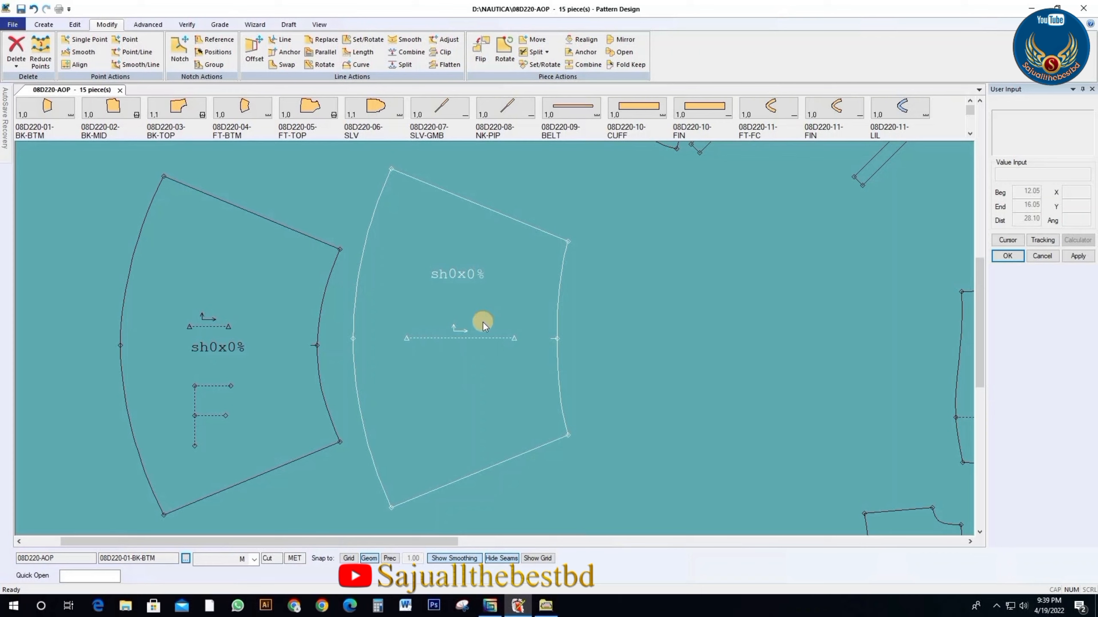
# Step: Nudge the BK-BTM piece until its grain line is level with the centre notch of FT-BTM
pyautogui.moveTo(478, 331); pyautogui.dragTo(482, 332)
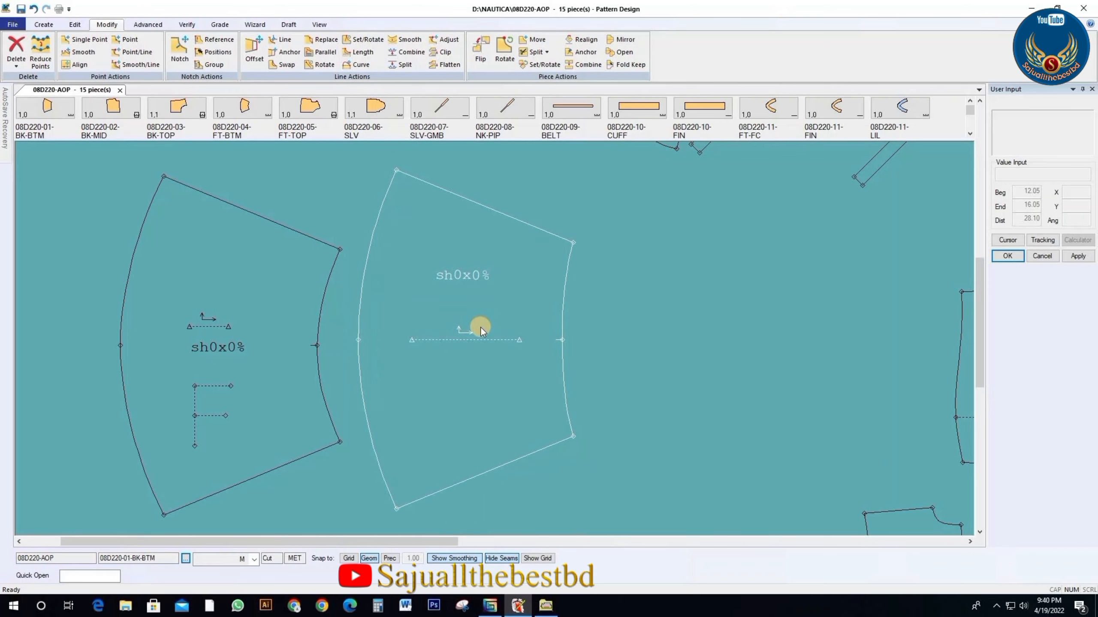
pyautogui.moveTo(480, 331); pyautogui.dragTo(465, 337)
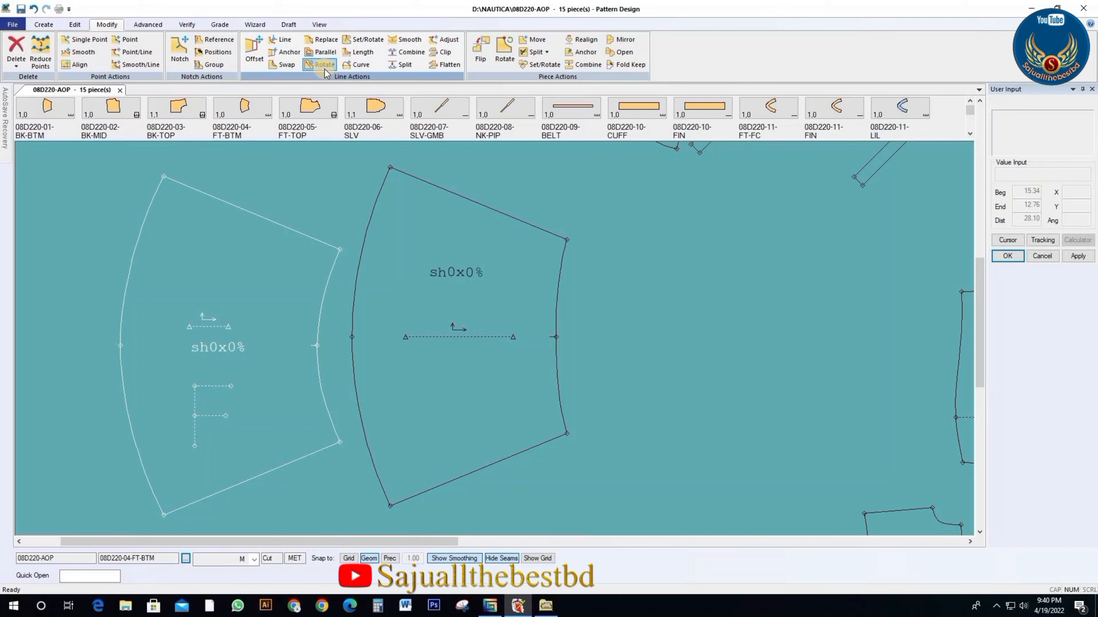
pyautogui.click(464, 351)
pyautogui.click(465, 351)
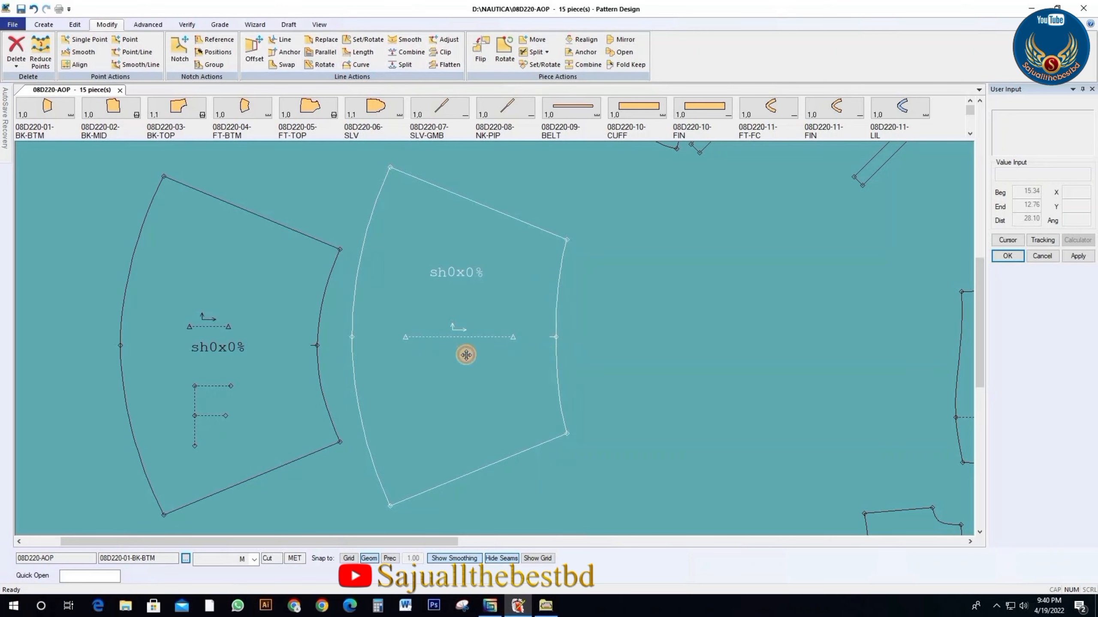
pyautogui.click(460, 354)
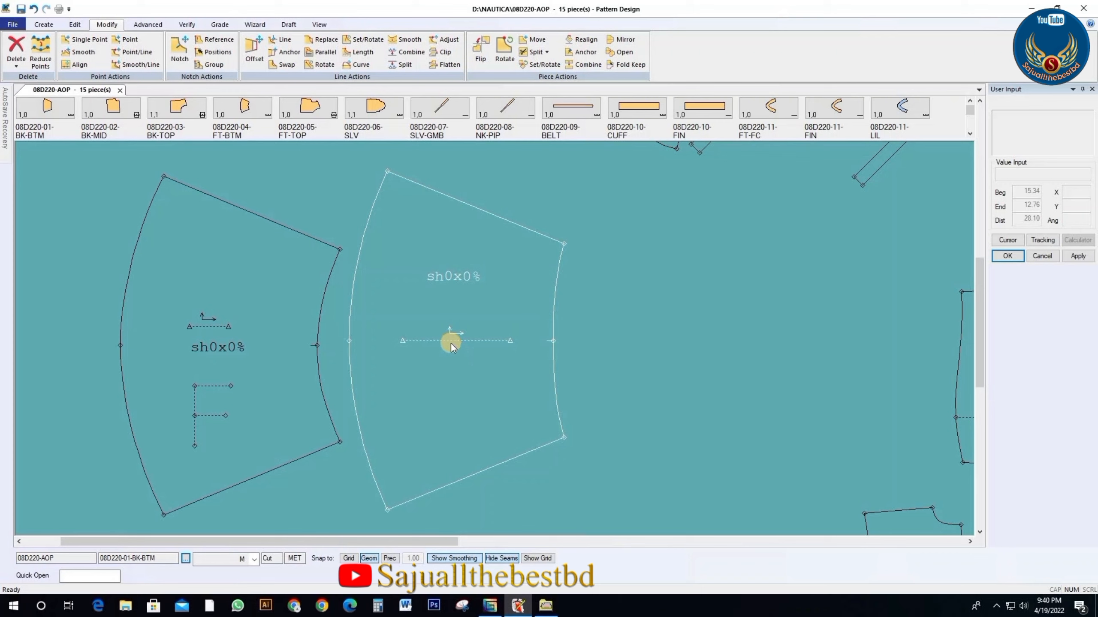
pyautogui.click(452, 342)
pyautogui.click(449, 345)
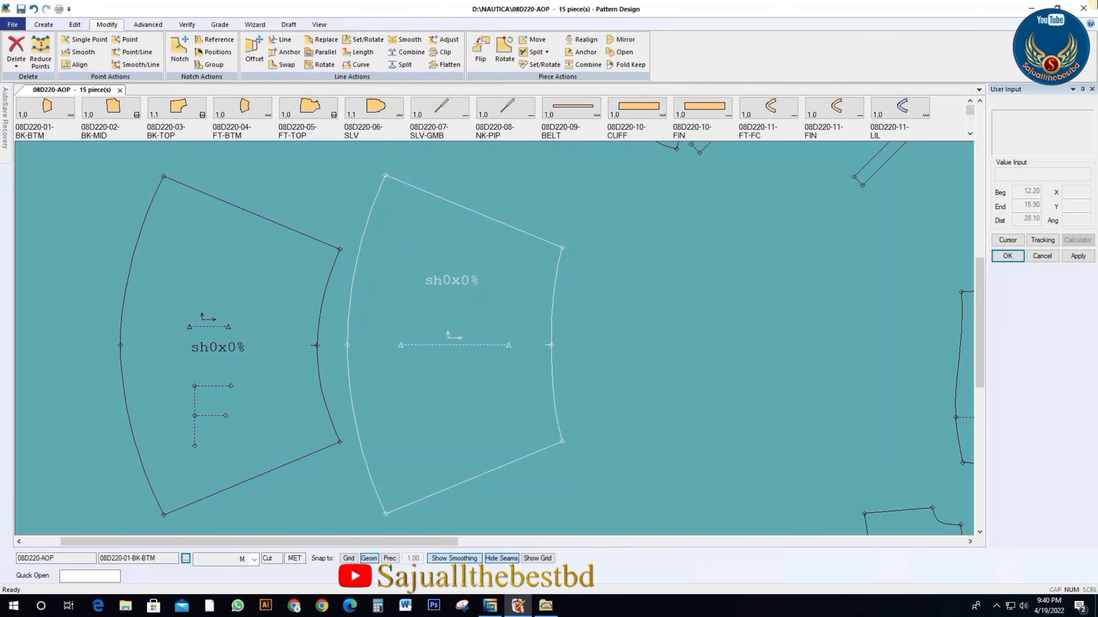
# Step: Switch to AccuMark Explorer and open the marker 08D220-AOP-1P B ULK-S in a maximized window without updating its pieces
pyautogui.click(1032, 8)
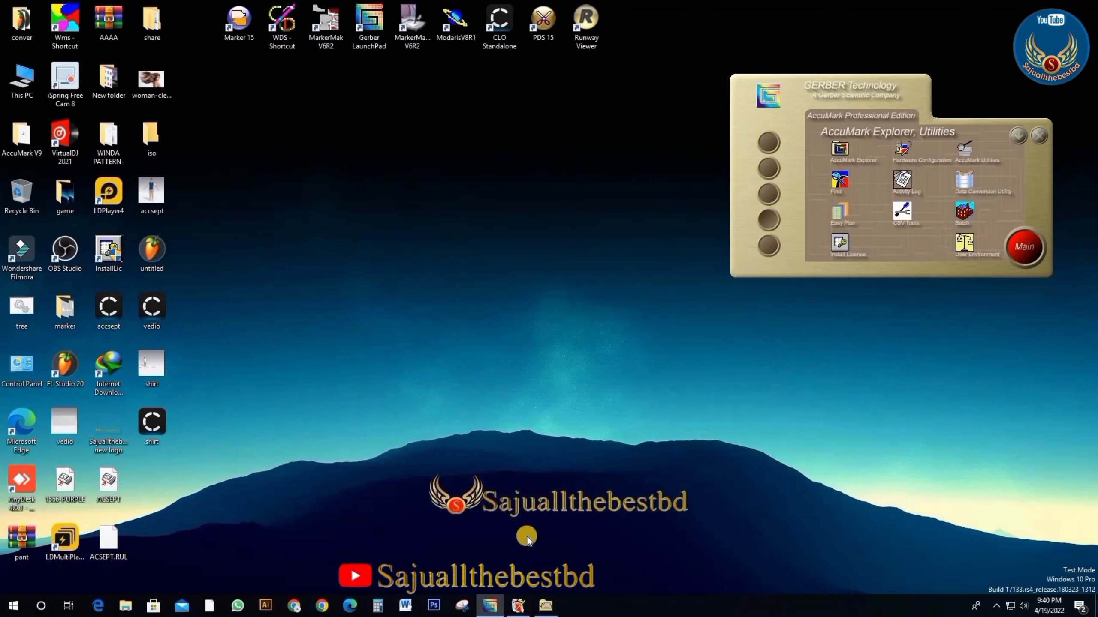
pyautogui.click(547, 607)
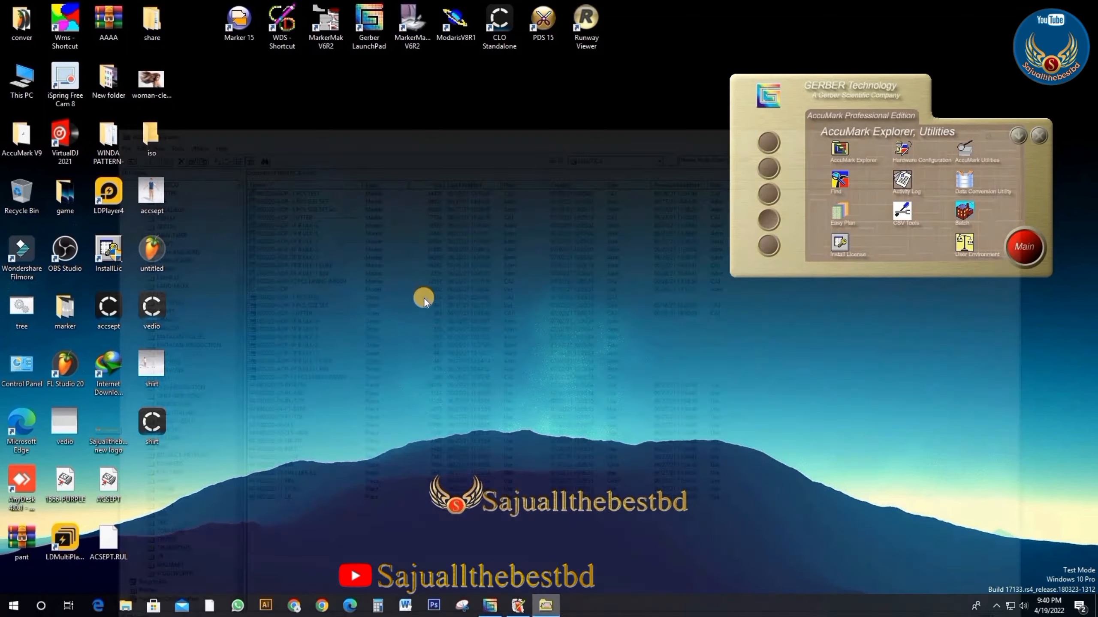
pyautogui.doubleClick(228, 118)
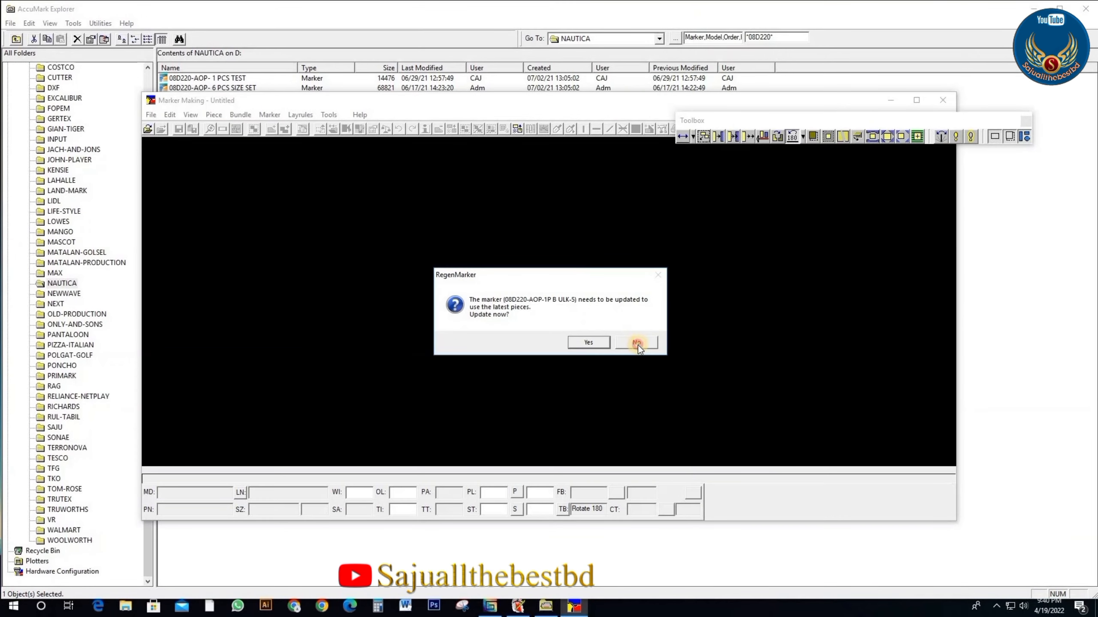
pyautogui.click(637, 344)
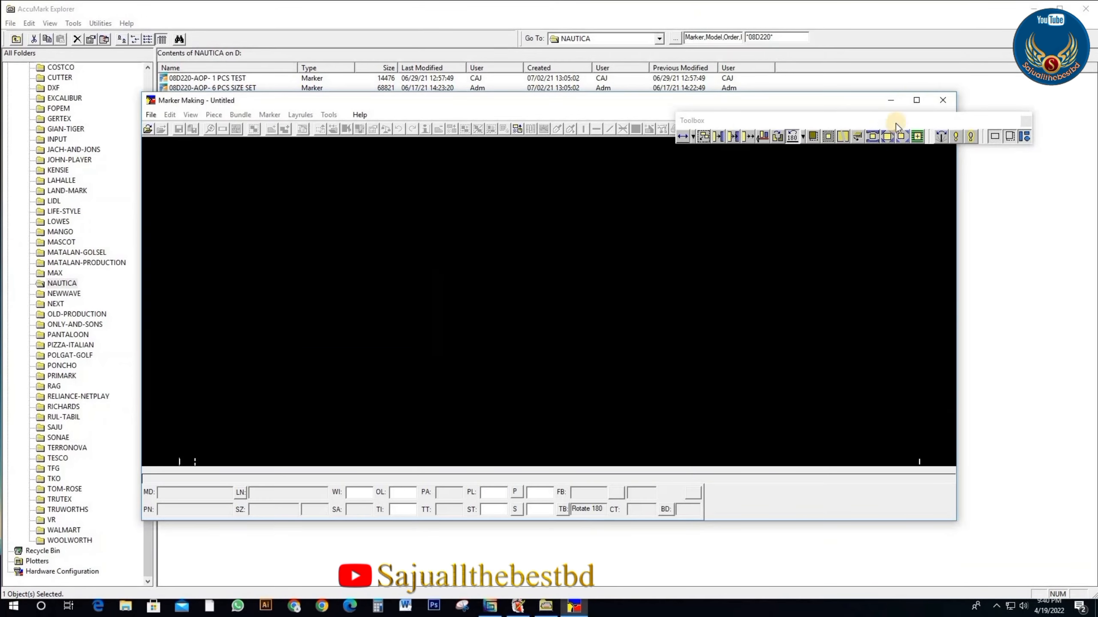
pyautogui.click(916, 101)
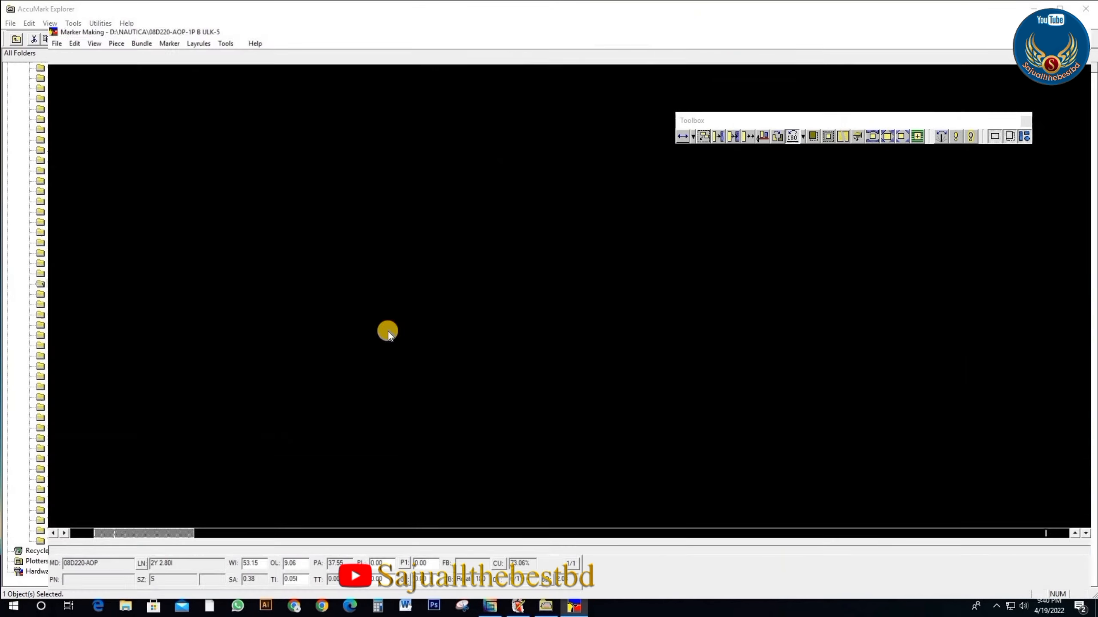
# Step: Examine how the BK-BTM and FT-BTM pieces lie in the marker layout and close Marker Making
pyautogui.scroll(-3, 318, 332)
pyautogui.scroll(6, 255, 377)
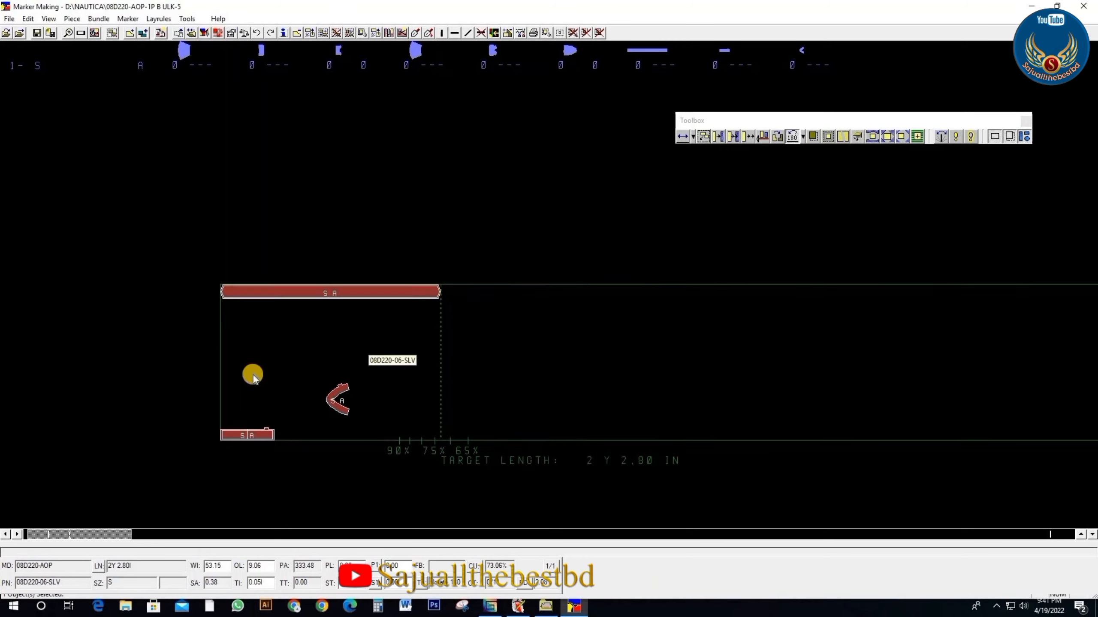
pyautogui.scroll(3, 301, 406)
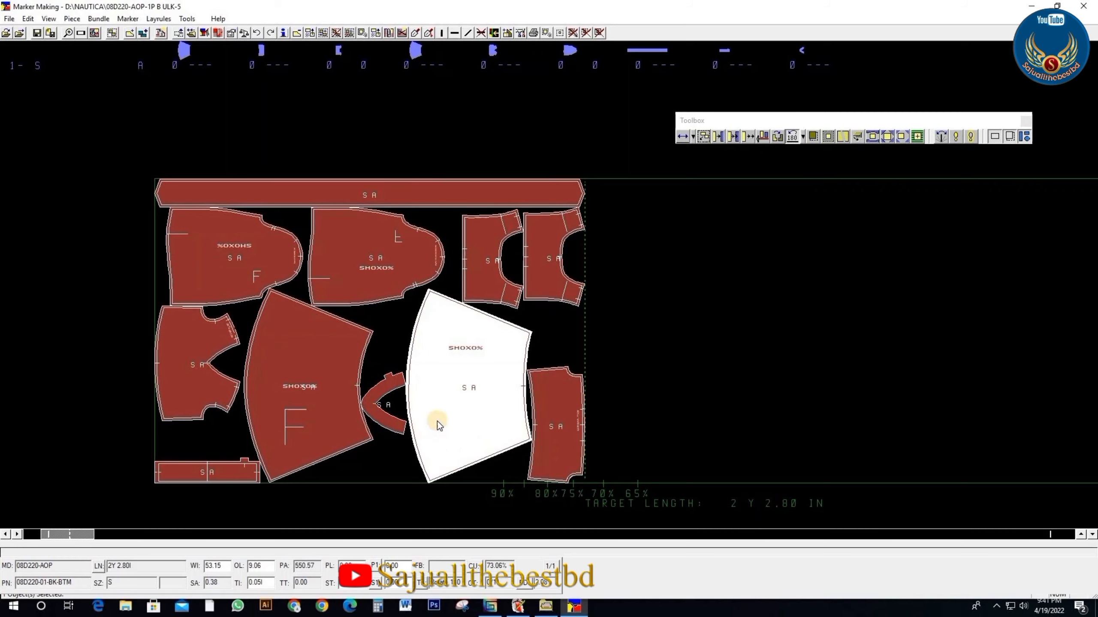
pyautogui.scroll(-1, 759, 244)
pyautogui.scroll(-2, 758, 244)
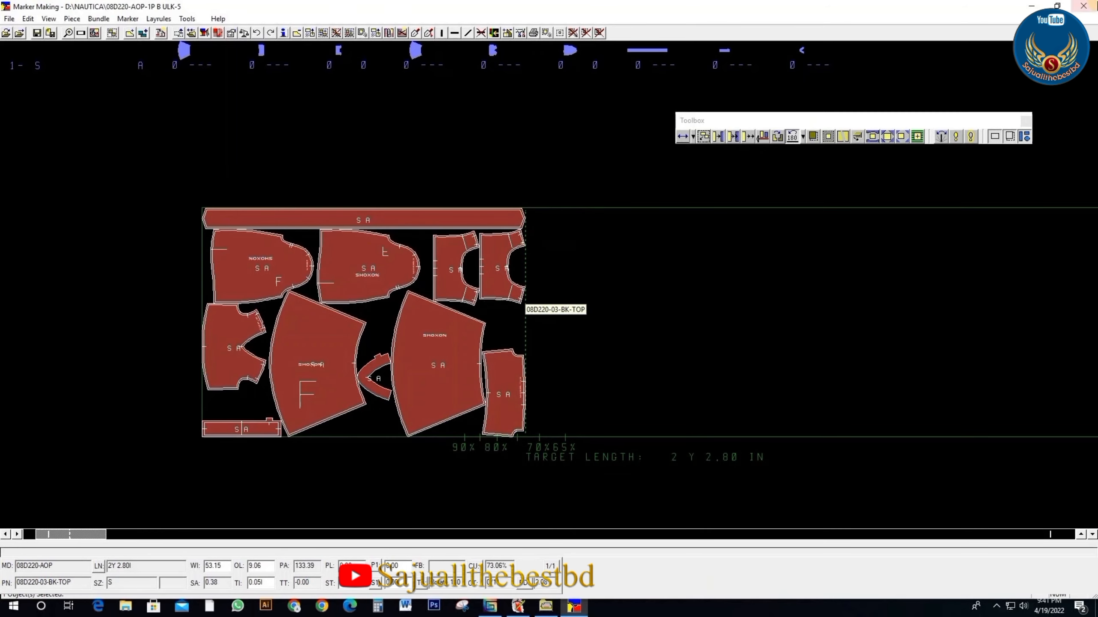
pyautogui.click(1083, 6)
# Step: Return to Pattern Design and move the BK-BTM and FT-BTM pieces slightly farther apart, keeping them side by side
pyautogui.click(551, 341)
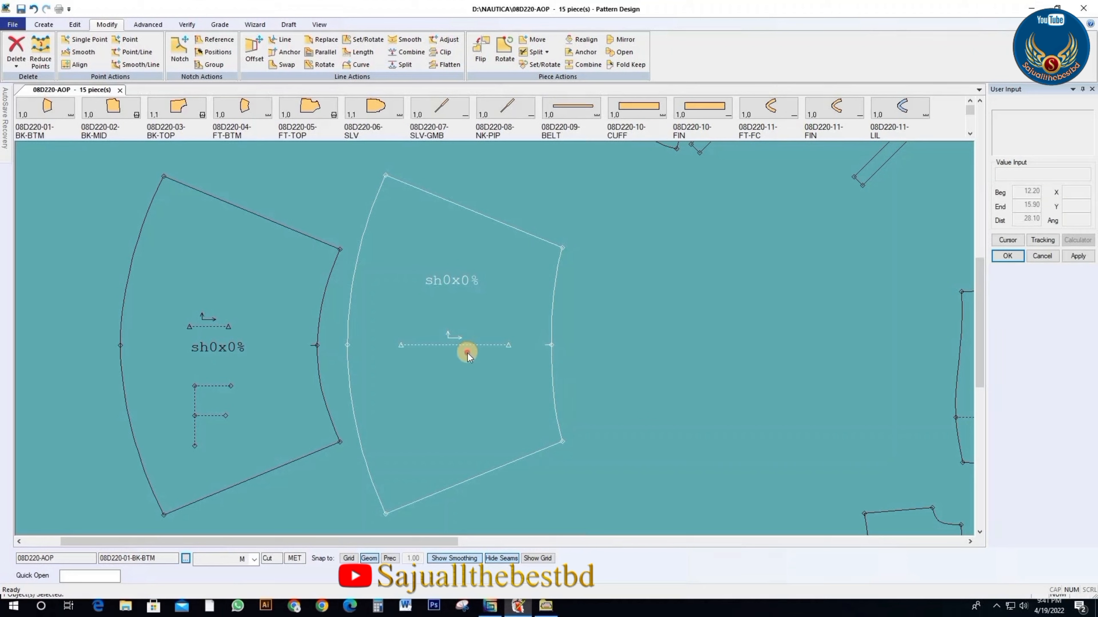
pyautogui.moveTo(467, 353); pyautogui.dragTo(485, 350)
pyautogui.moveTo(189, 361); pyautogui.dragTo(170, 356)
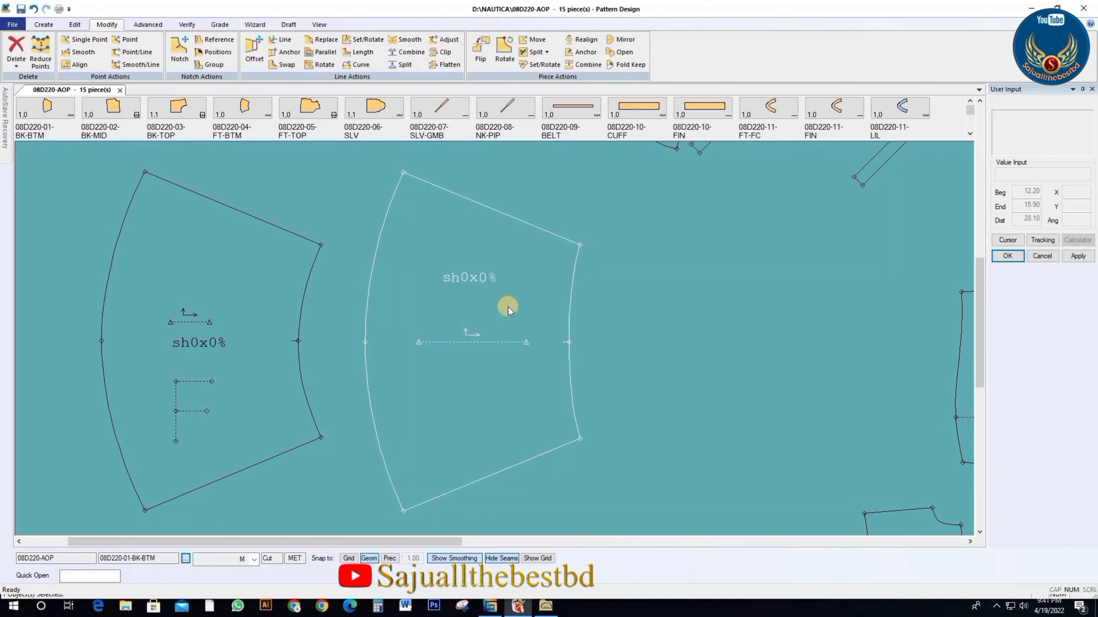
# Step: Rotate the BK-BTM grain line about its right end by about -4 degrees and realign it with the Realign Grain/Grade Ref option
pyautogui.click(320, 64)
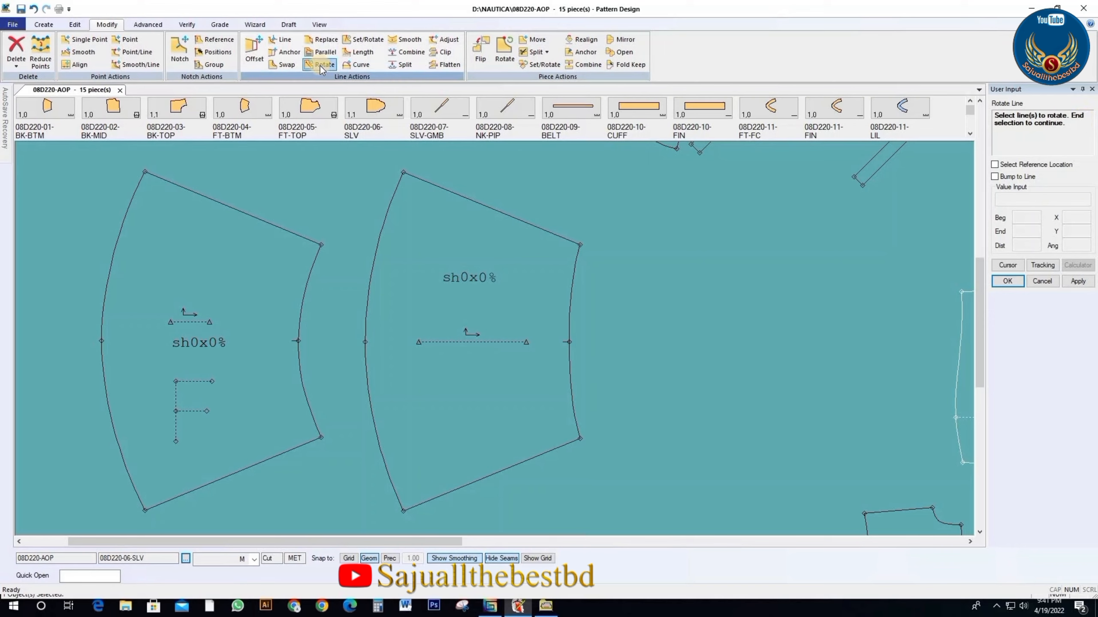
pyautogui.click(449, 345)
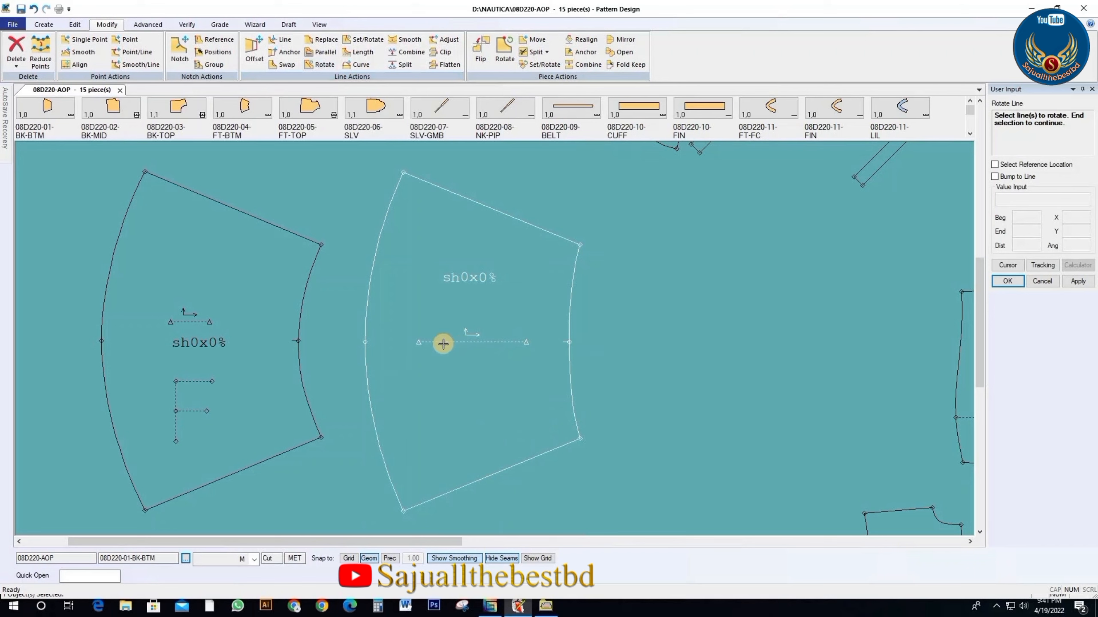
pyautogui.rightClick(498, 327)
pyautogui.click(497, 326)
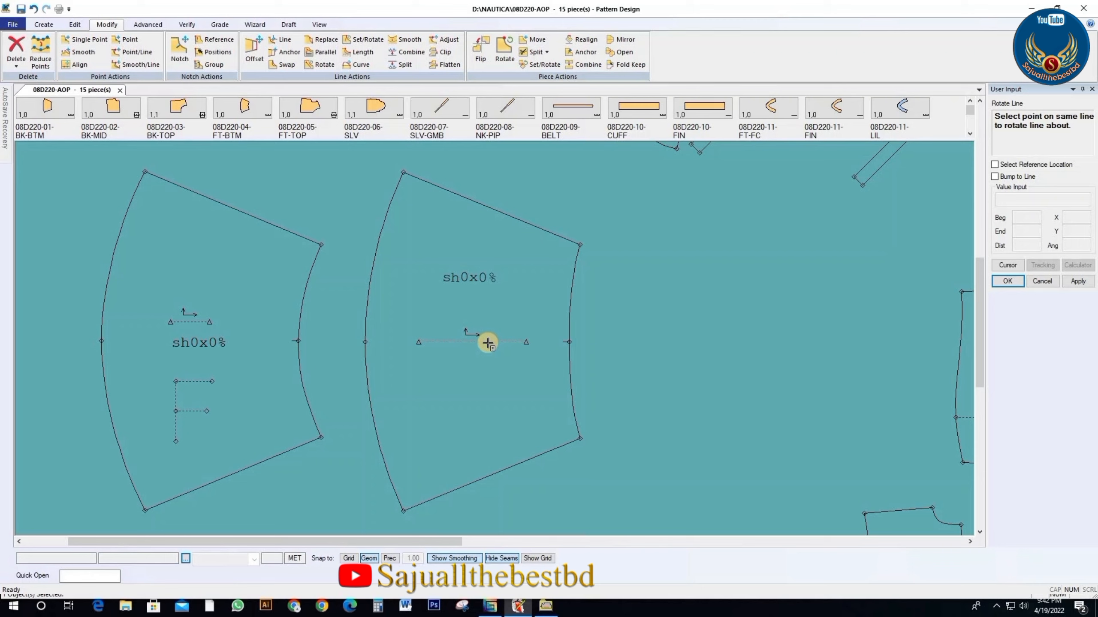
pyautogui.click(525, 342)
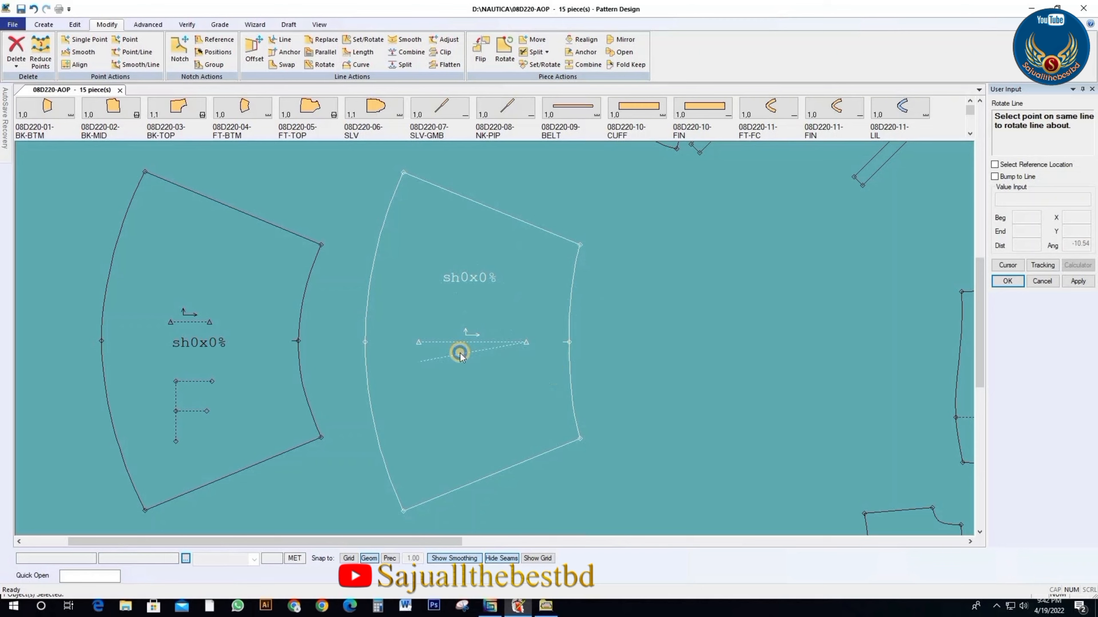
pyautogui.click(432, 354)
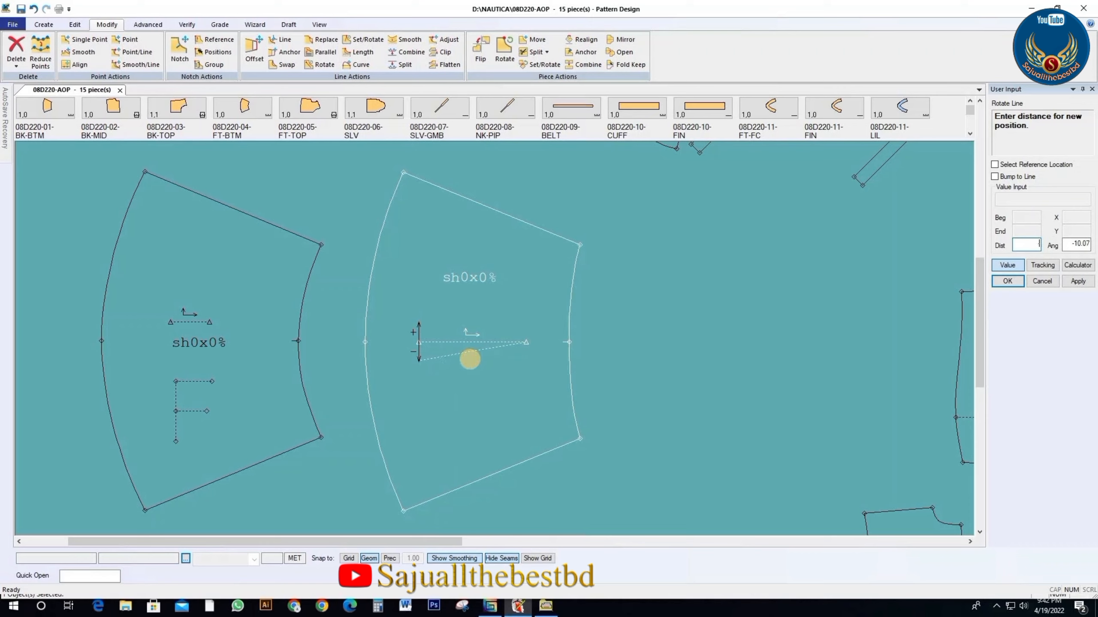
pyautogui.click(1079, 281)
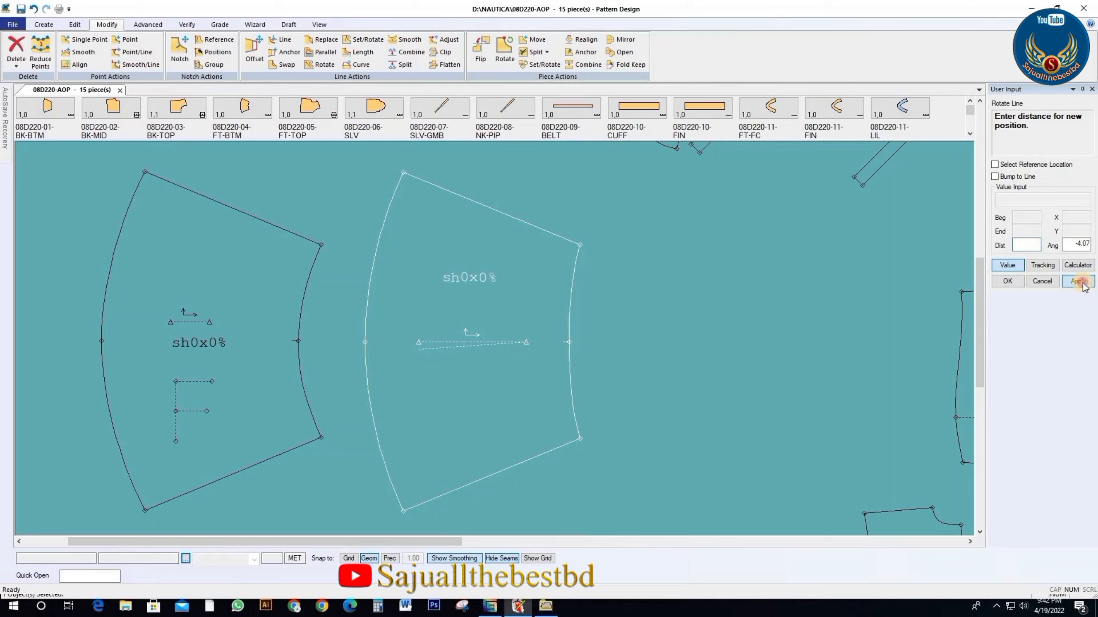
pyautogui.click(1006, 281)
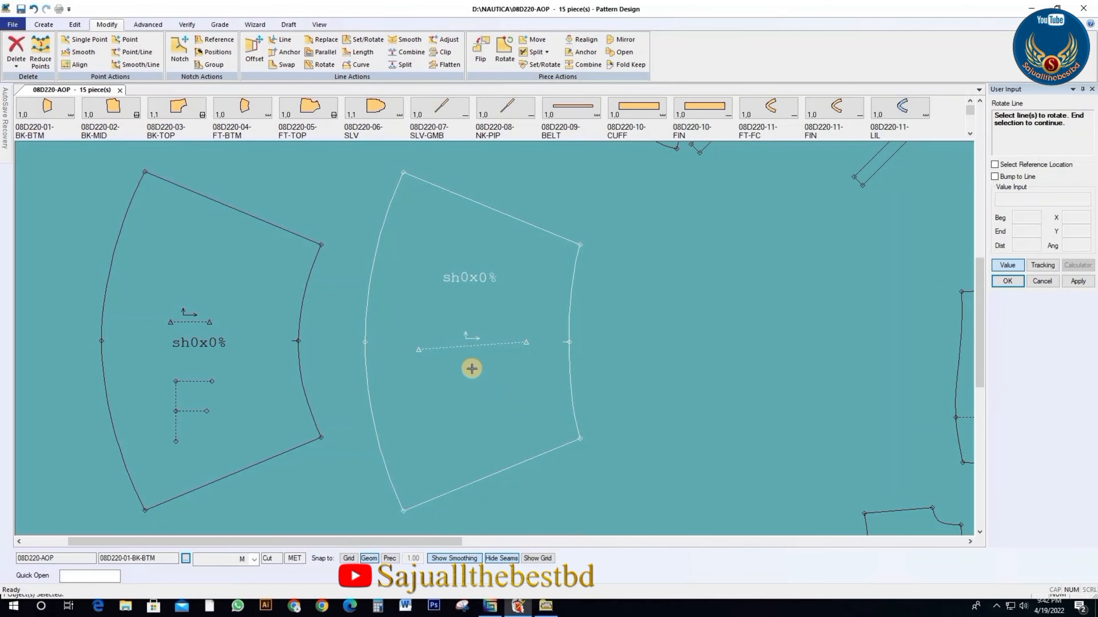
pyautogui.rightClick(470, 340)
pyautogui.click(471, 359)
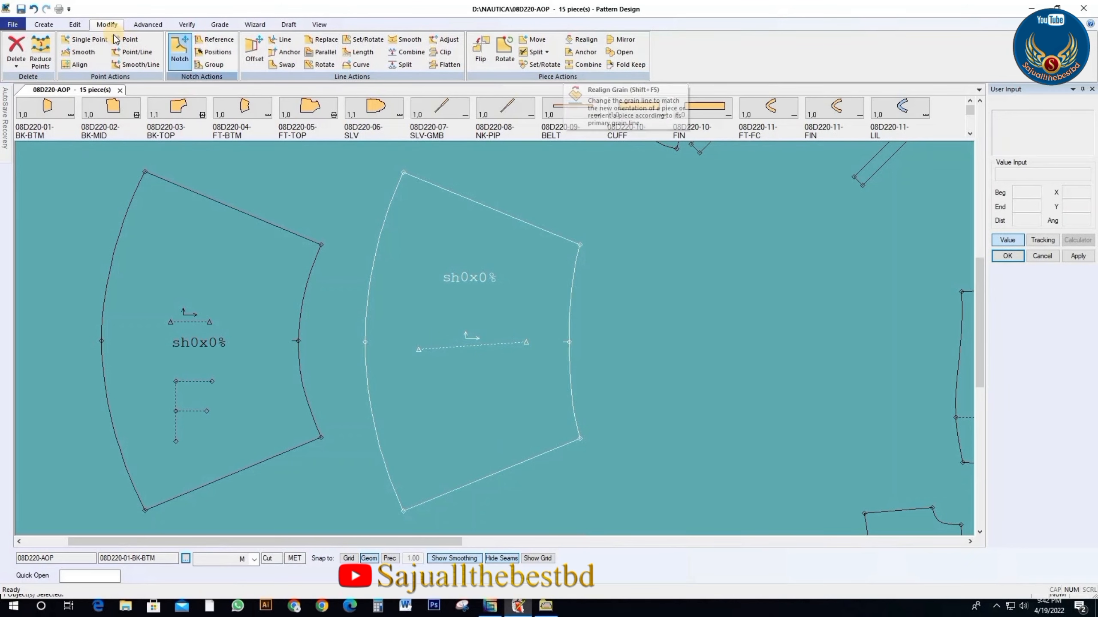
pyautogui.click(586, 42)
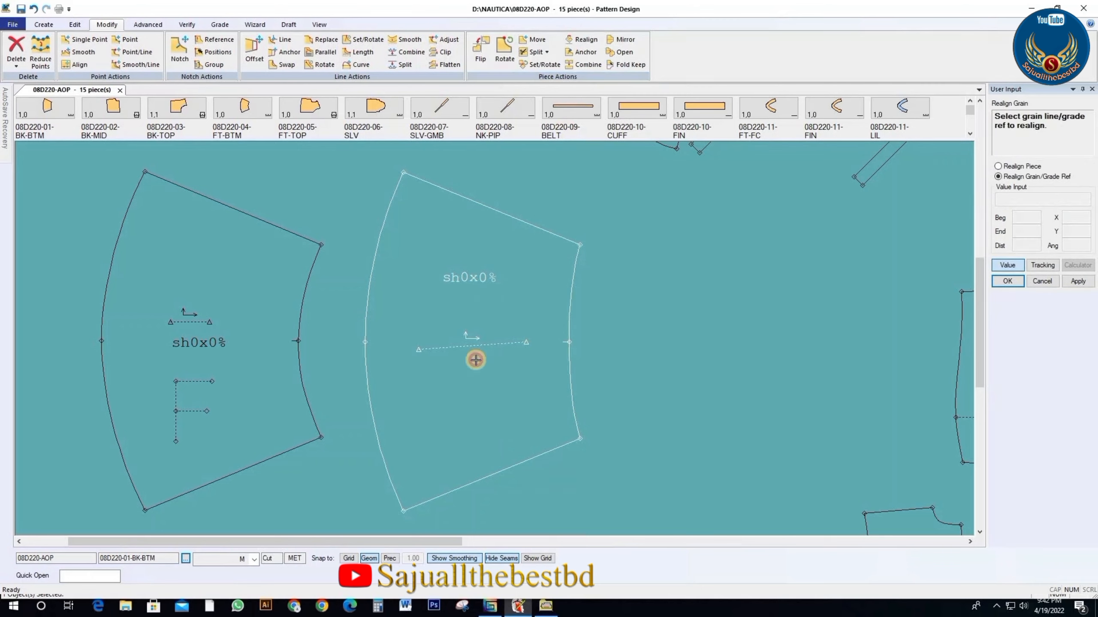
pyautogui.click(503, 322)
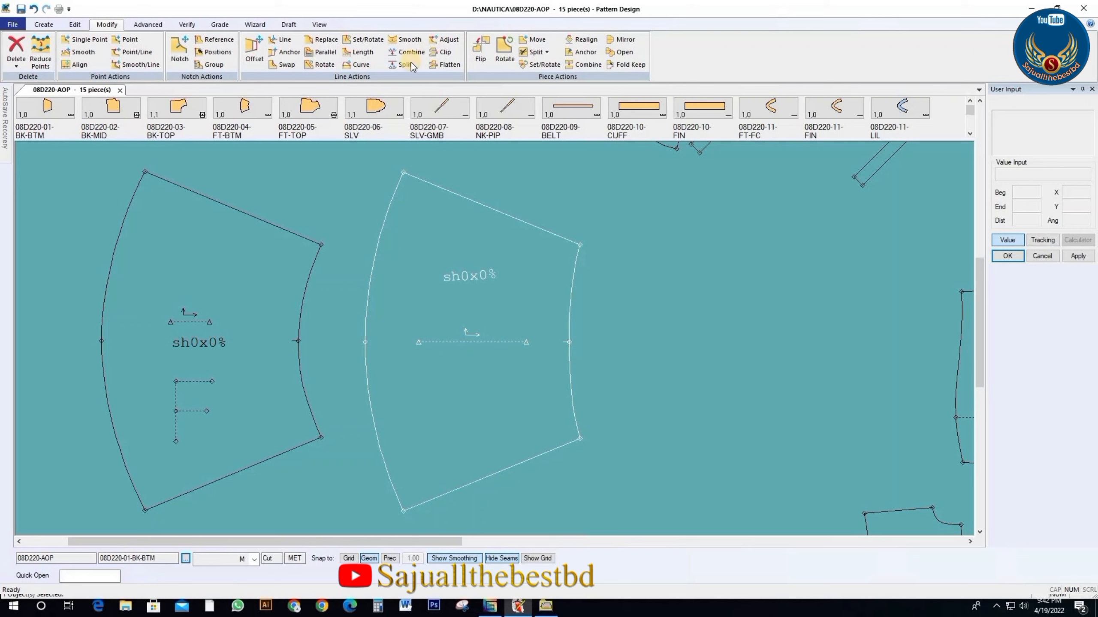
# Step: Rotate the BK-BTM grain line freehand about its left end so that it slopes upward to the right
pyautogui.click(320, 64)
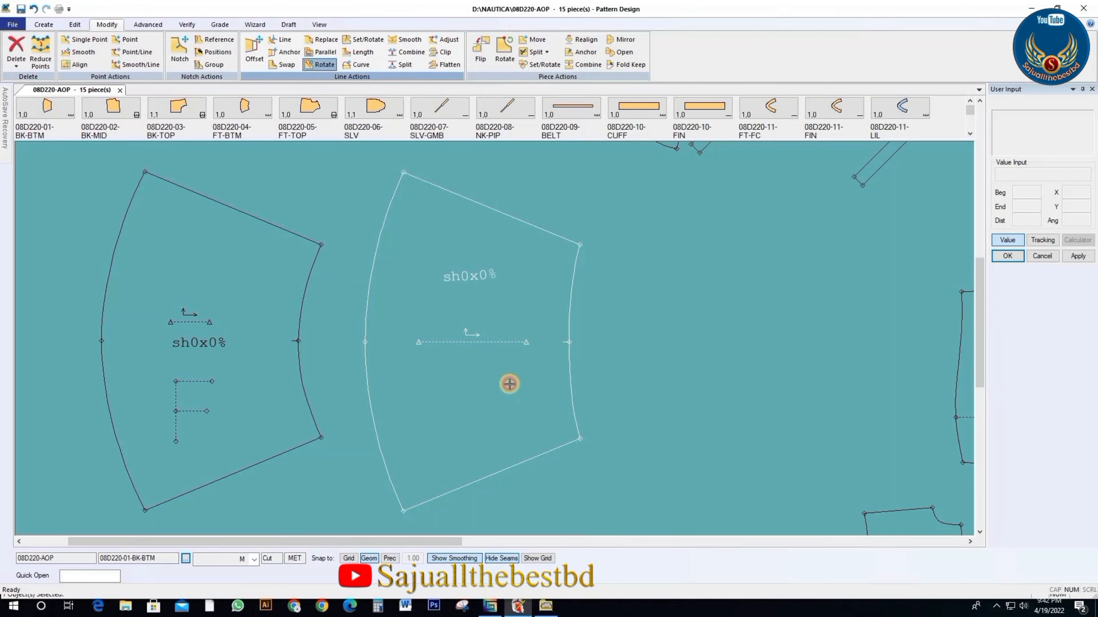
pyautogui.click(455, 342)
pyautogui.rightClick(456, 341)
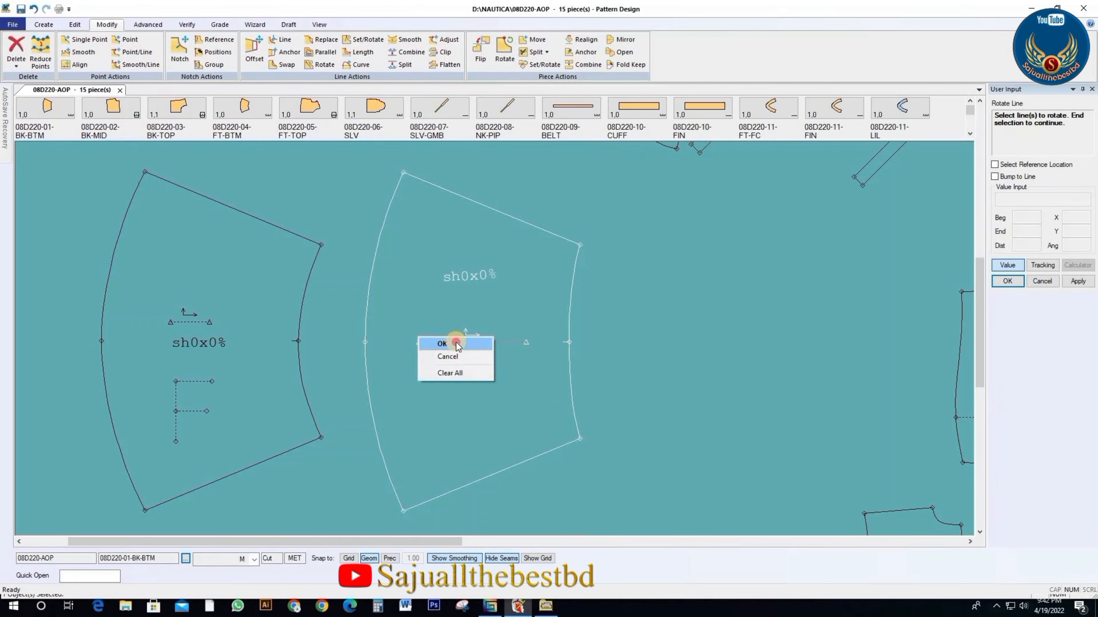
pyautogui.click(457, 345)
pyautogui.click(419, 343)
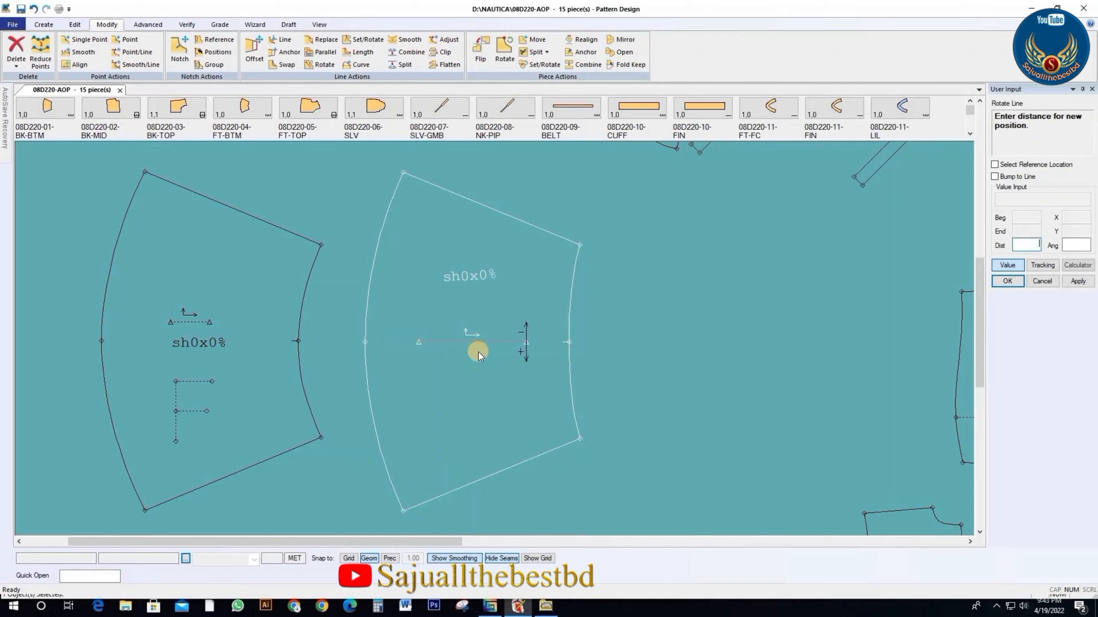
pyautogui.click(1009, 266)
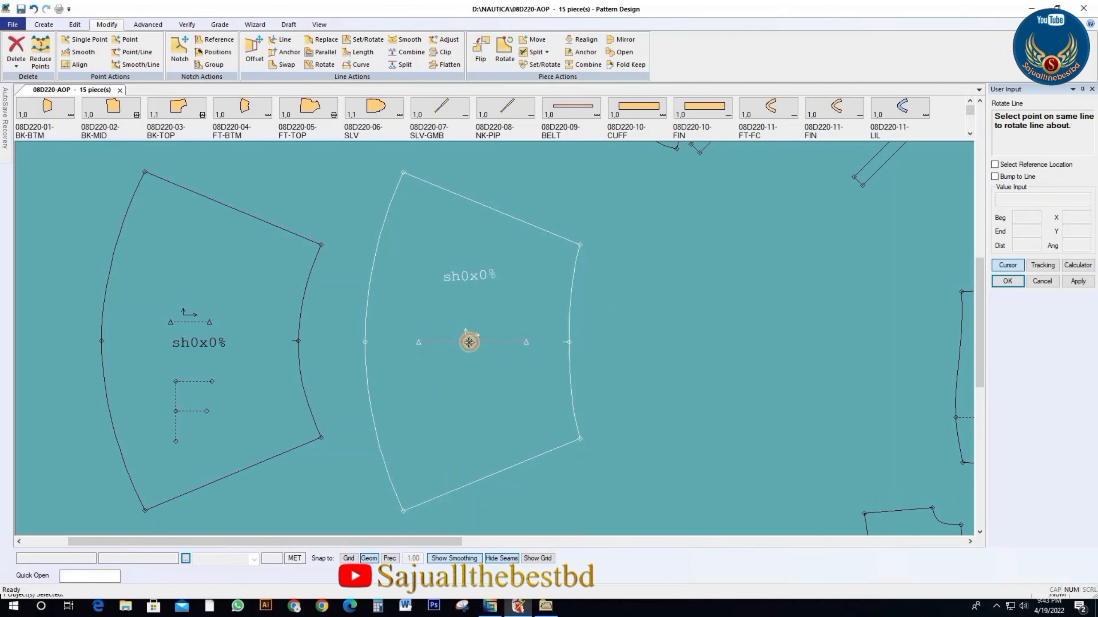
pyautogui.click(516, 304)
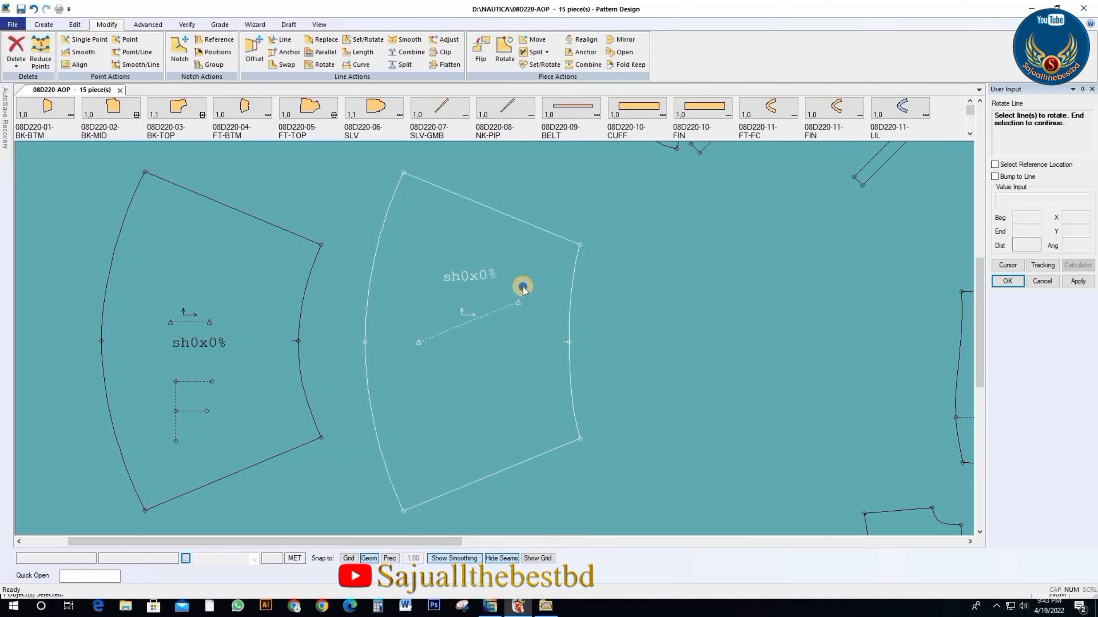
pyautogui.rightClick(515, 343)
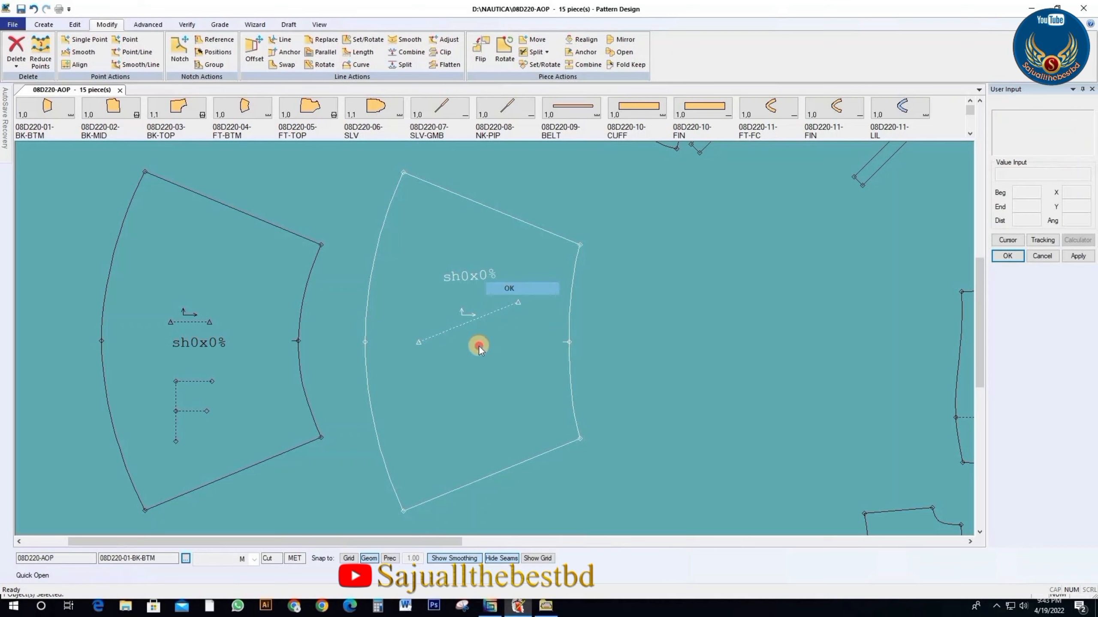
# Step: Save the BK-BTM piece with the tilted grain line
pyautogui.click(21, 9)
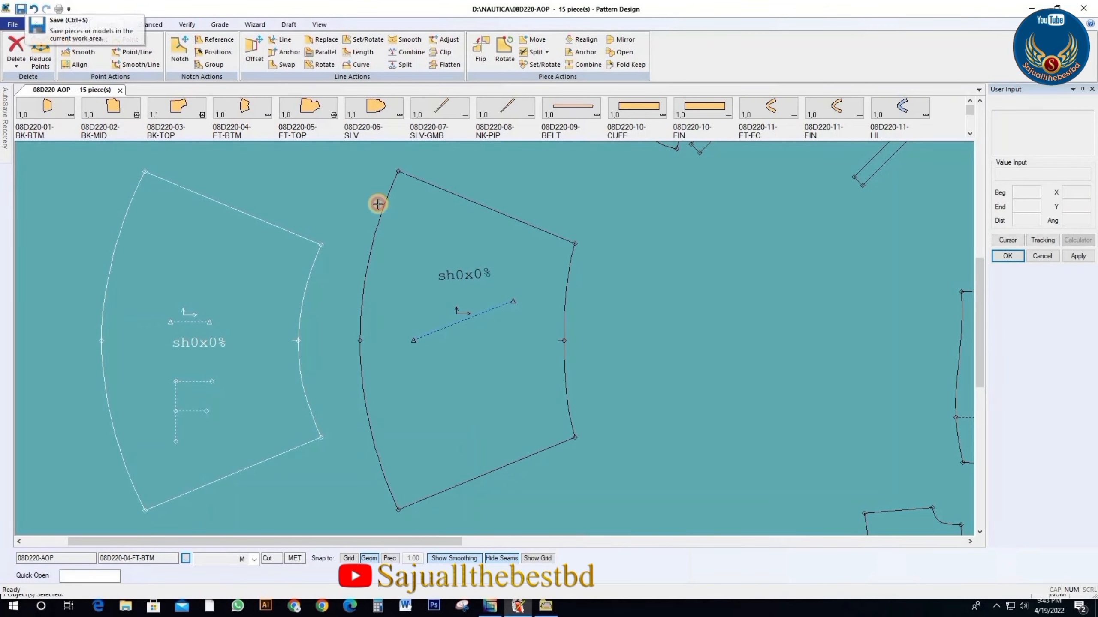
pyautogui.click(473, 347)
pyautogui.rightClick(473, 347)
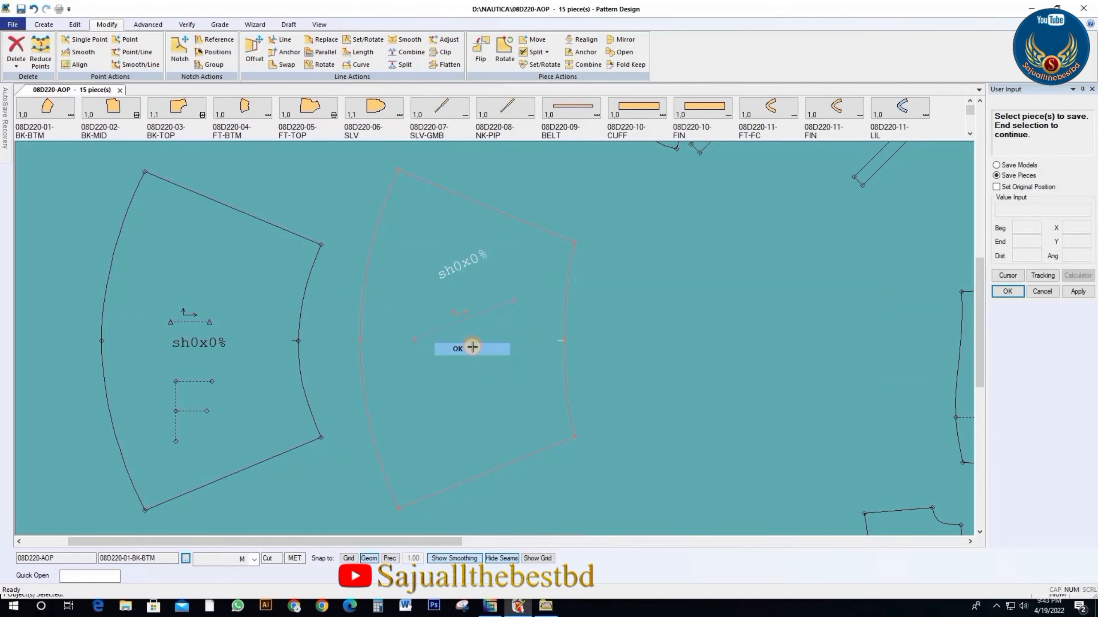
pyautogui.click(473, 349)
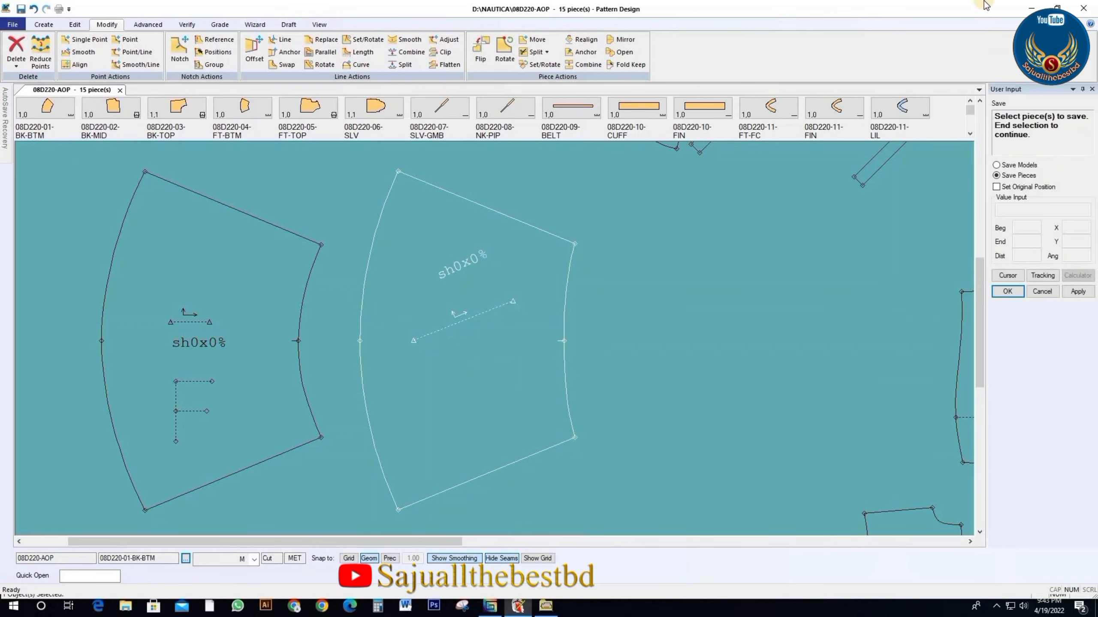
# Step: Switch to AccuMark Explorer and reopen the marker 08D220-AOP-1P B ULK-5 with its latest pieces in a maximized window
pyautogui.click(544, 607)
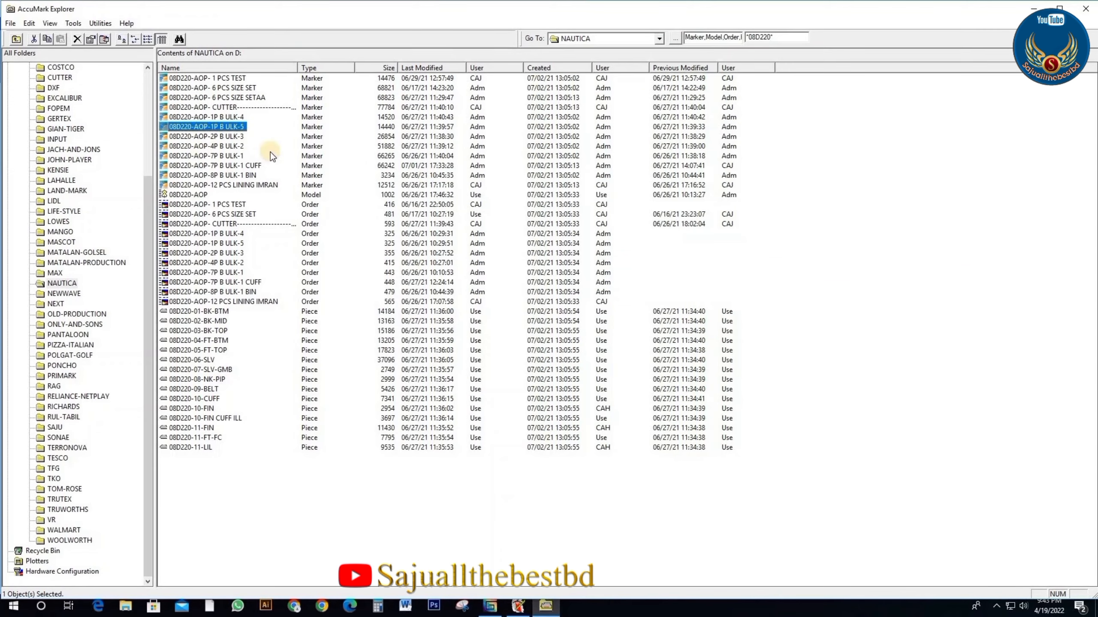
pyautogui.doubleClick(237, 128)
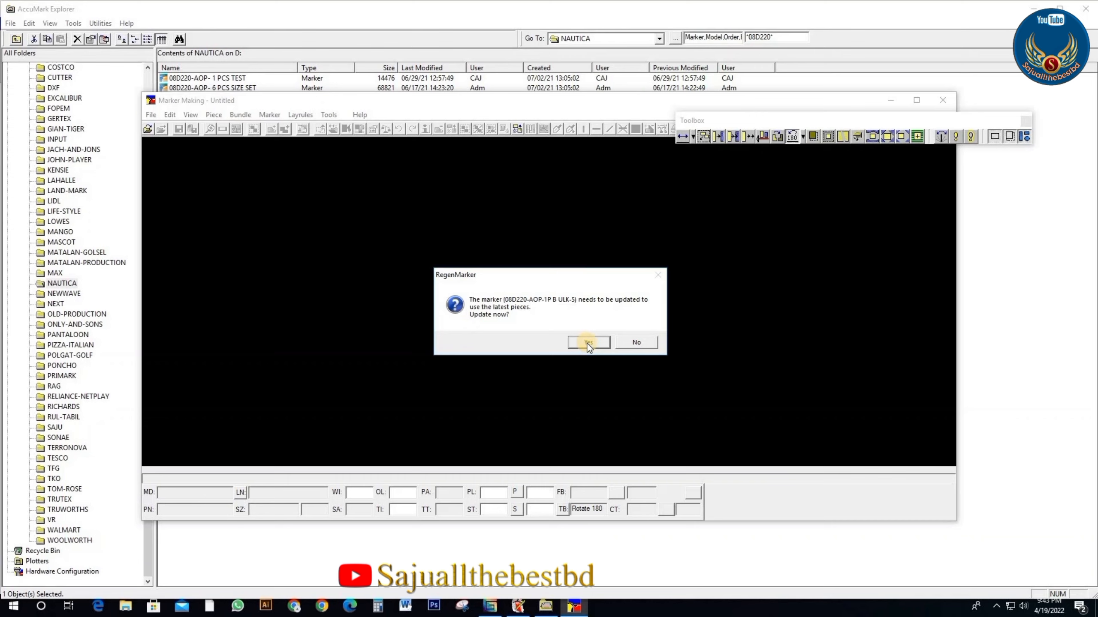
pyautogui.click(589, 343)
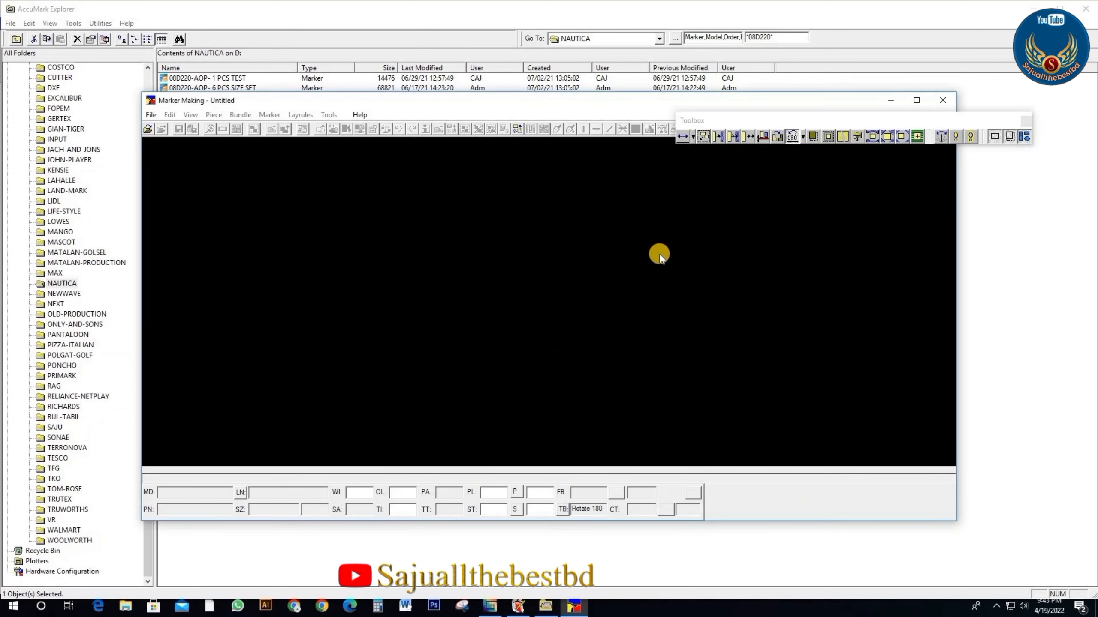
pyautogui.click(638, 340)
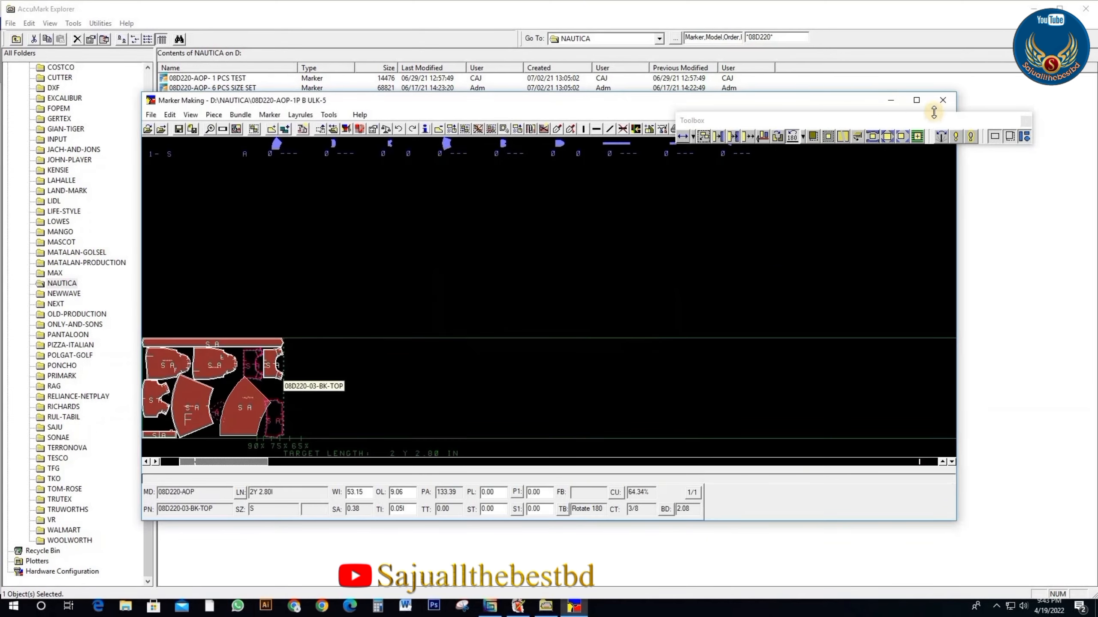
pyautogui.click(917, 102)
# Step: Move the BK-BTM and FT-BTM pieces out of the marker layout, placing them side by side beyond the other pieces
pyautogui.scroll(-2, 190, 377)
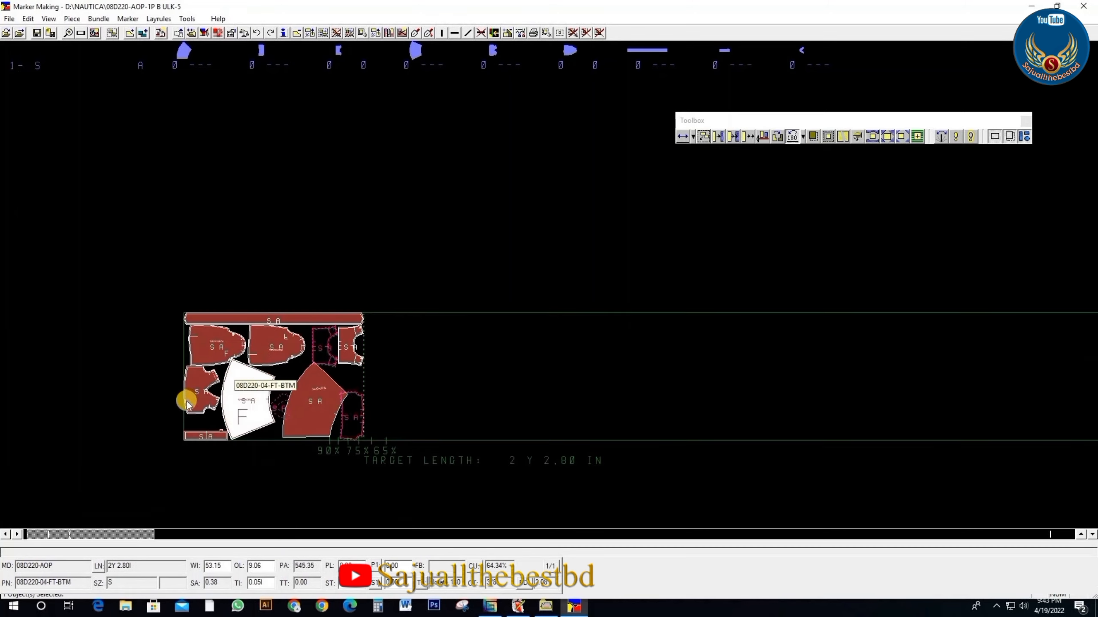
pyautogui.scroll(2, 186, 399)
pyautogui.scroll(6, 271, 419)
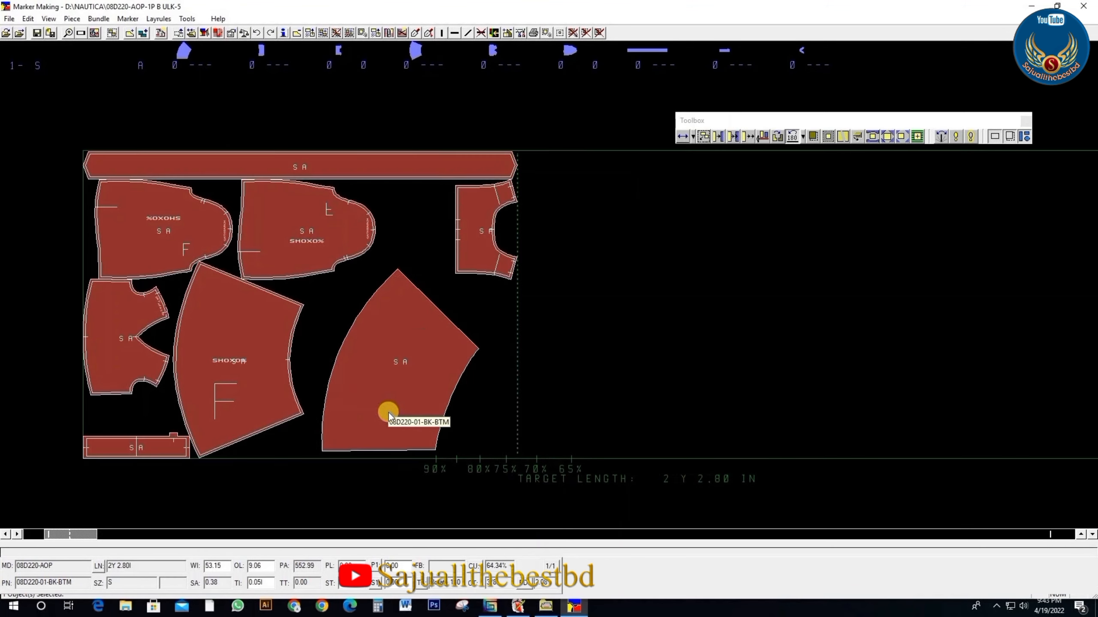
pyautogui.moveTo(398, 376)
pyautogui.mouseDown()
pyautogui.moveTo(453, 351)
pyautogui.moveTo(665, 318)
pyautogui.moveTo(717, 381)
pyautogui.mouseUp()
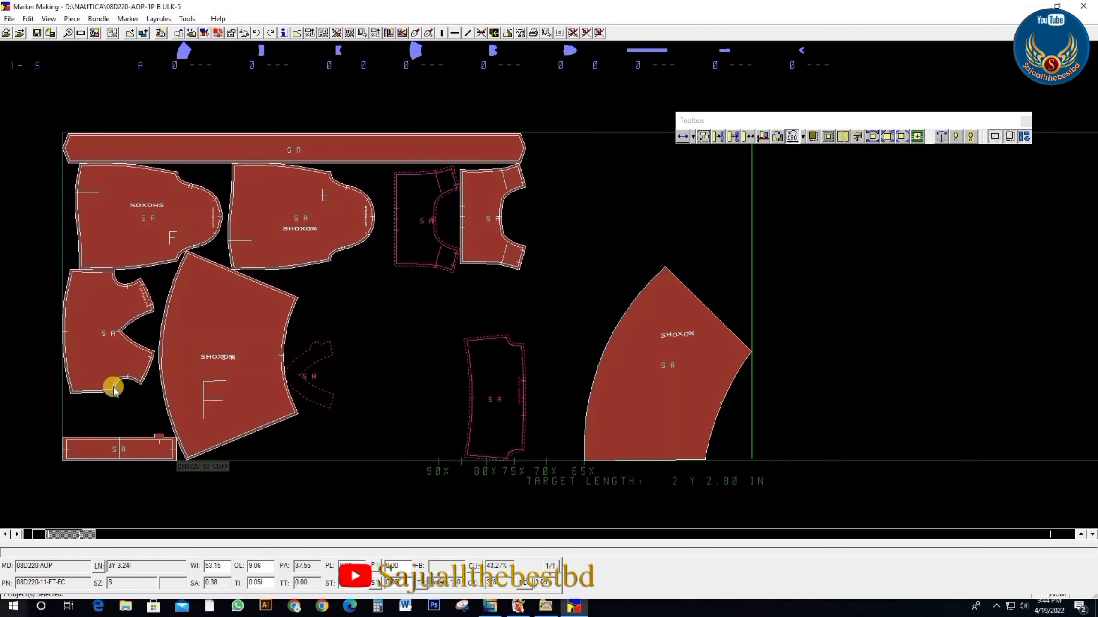
pyautogui.moveTo(237, 311)
pyautogui.mouseDown()
pyautogui.moveTo(1085, 290)
pyautogui.moveTo(992, 365)
pyautogui.mouseUp()
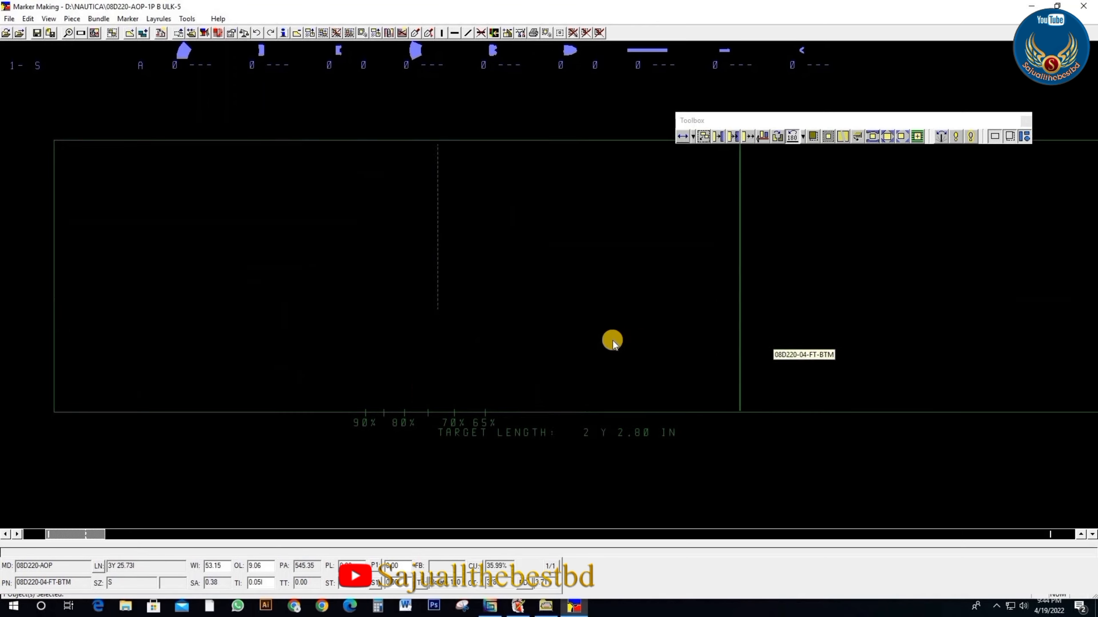
# Step: Compare the BK-BTM piece's orientation in the marker with its grain line in Pattern Design, returning to the marker
pyautogui.scroll(1, 581, 363)
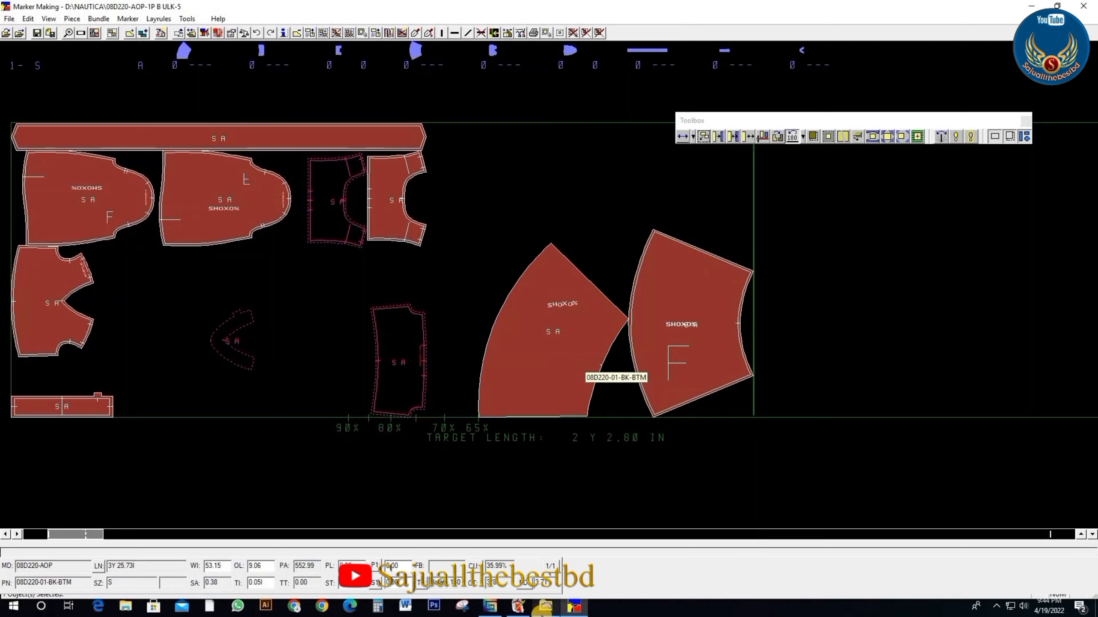
pyautogui.click(517, 607)
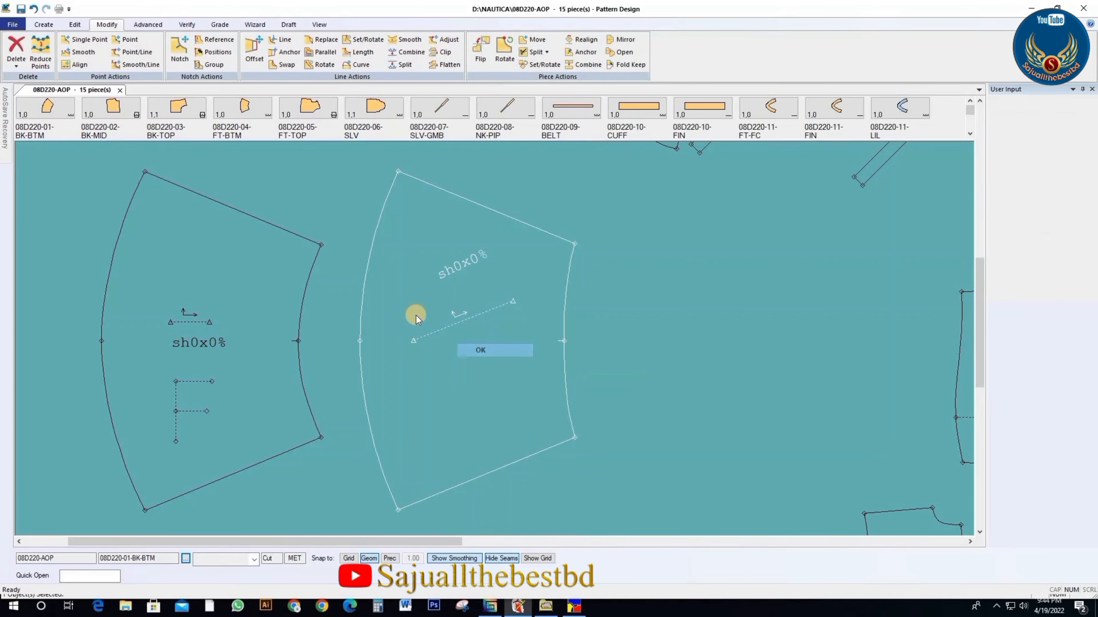
pyautogui.click(574, 606)
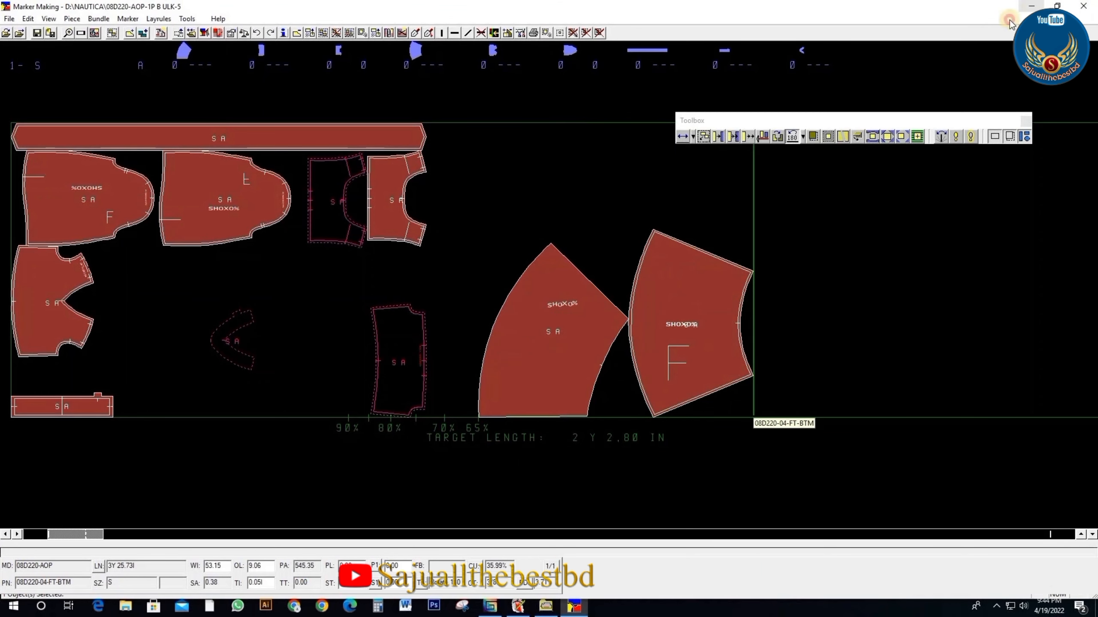
# Step: Switch to Pattern Design and place the BK-BTM piece beside the FT-BTM piece without overlap
pyautogui.click(1031, 6)
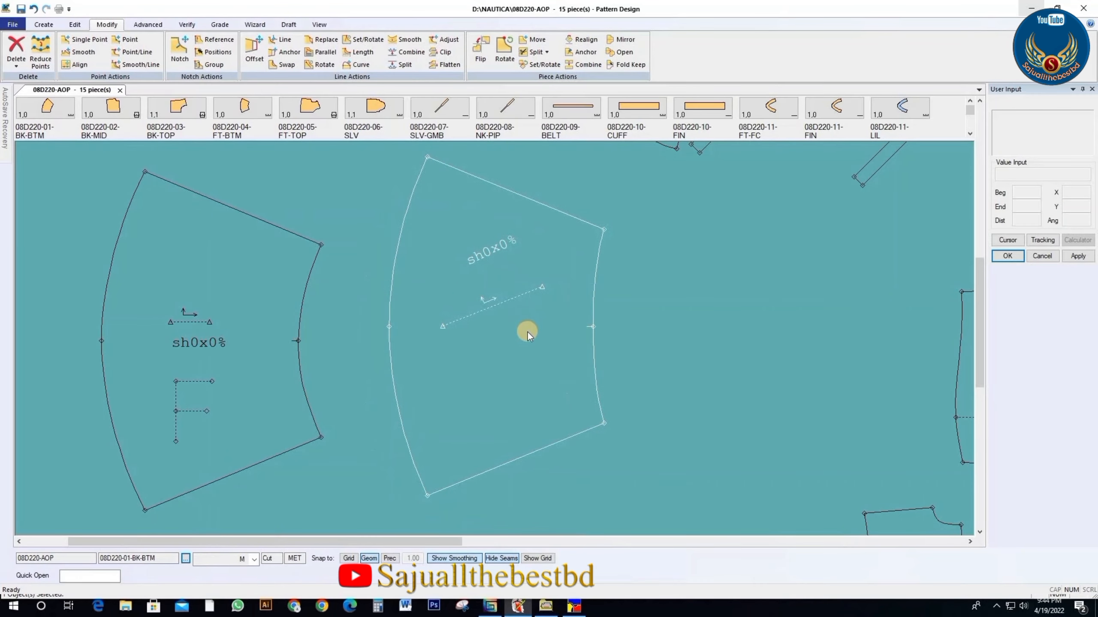
pyautogui.moveTo(490, 335); pyautogui.dragTo(453, 341)
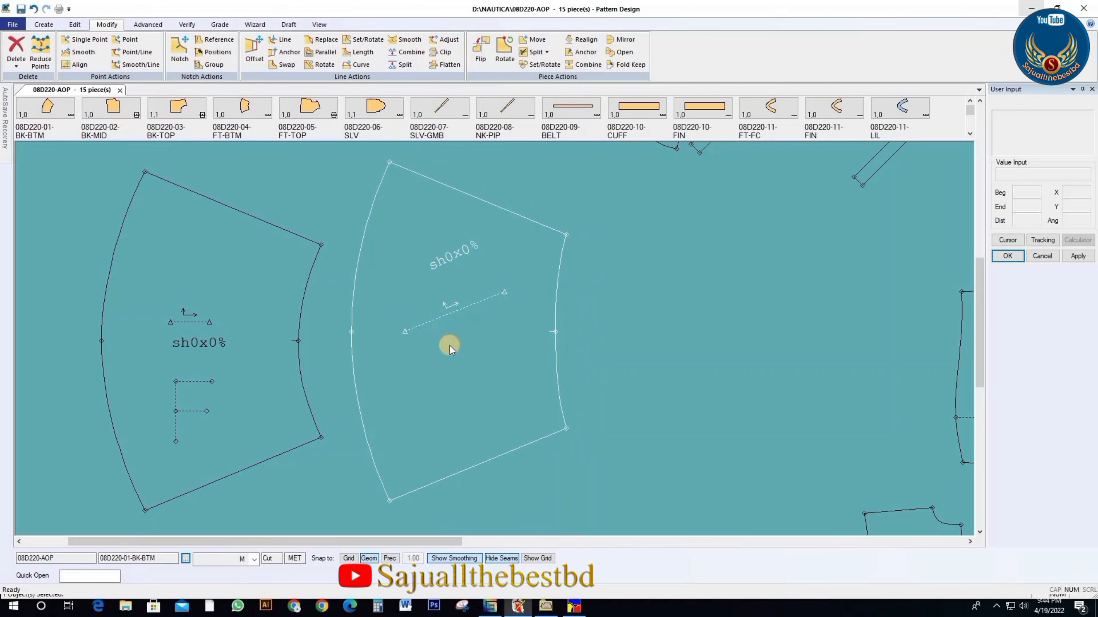
pyautogui.scroll(-2, 357, 397)
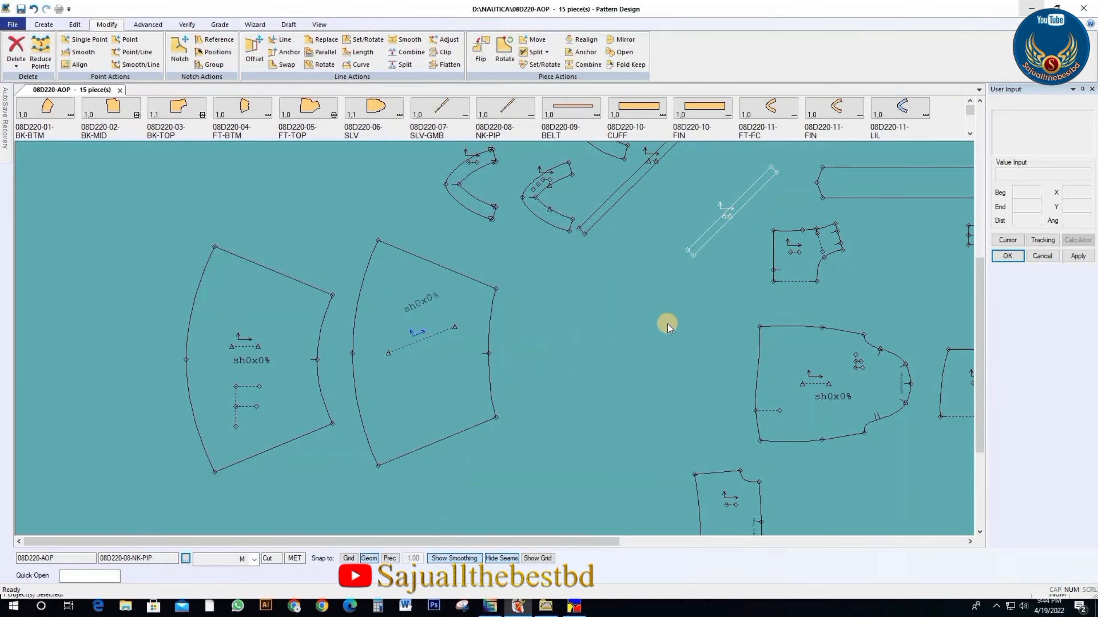
pyautogui.scroll(-1, 667, 322)
pyautogui.click(512, 342)
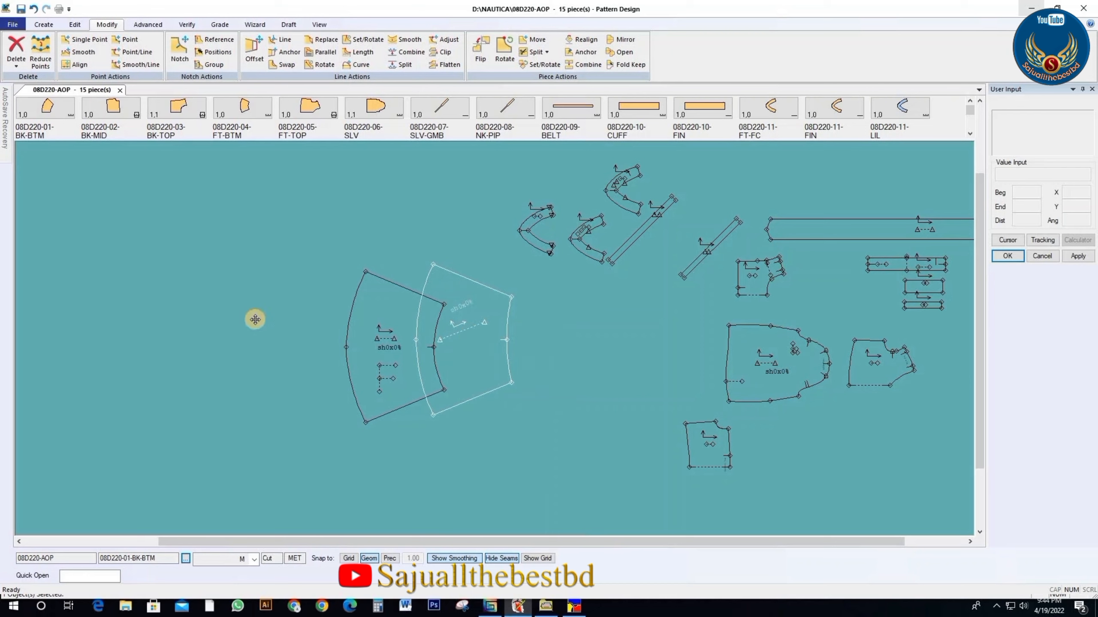
pyautogui.click(529, 343)
# Step: Realign the BK-BTM piece's tilted grain line to horizontal
pyautogui.click(583, 45)
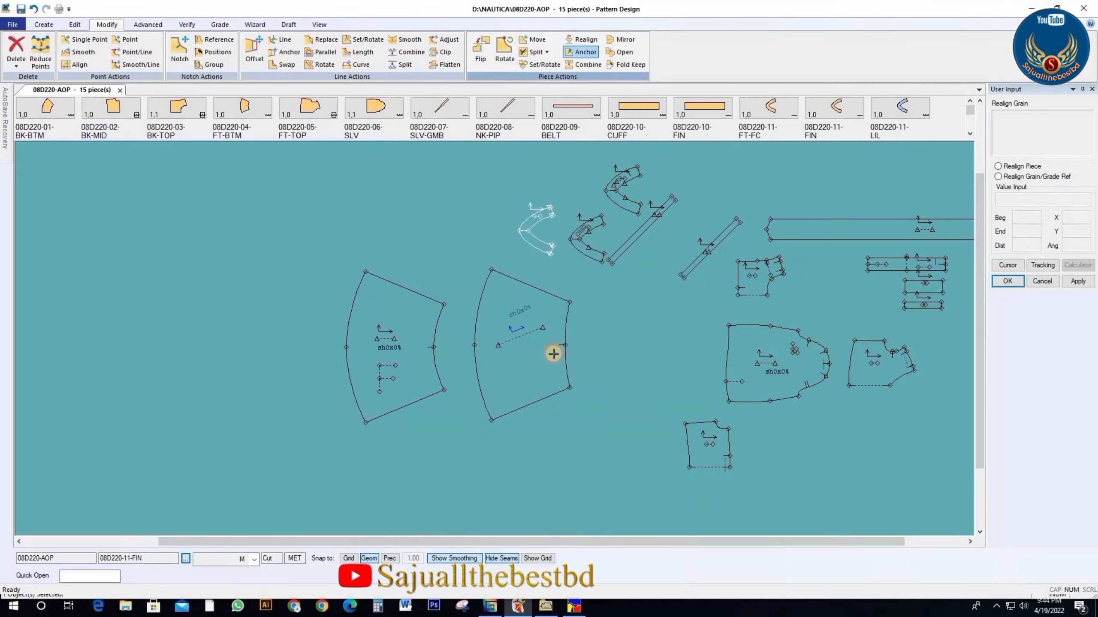
pyautogui.click(519, 336)
pyautogui.rightClick(556, 358)
pyautogui.click(525, 363)
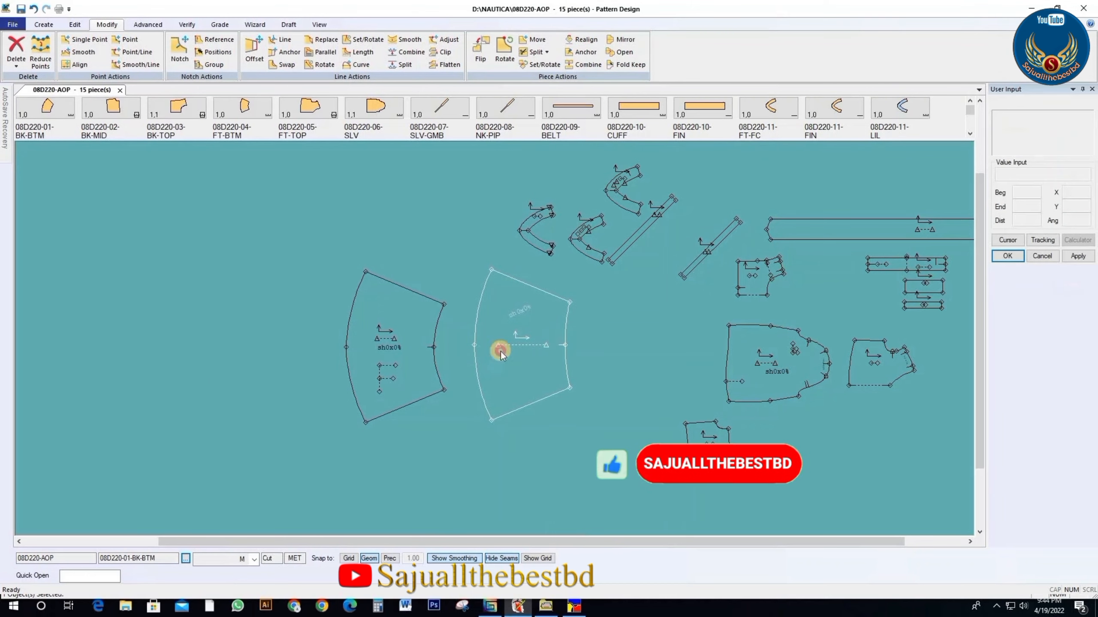
# Step: Move the FT-BTM and BK-BTM pieces side by side into the empty area away from the other pieces
pyautogui.click(499, 350)
pyautogui.click(523, 342)
pyautogui.click(367, 351)
pyautogui.click(143, 340)
pyautogui.click(531, 343)
pyautogui.click(318, 320)
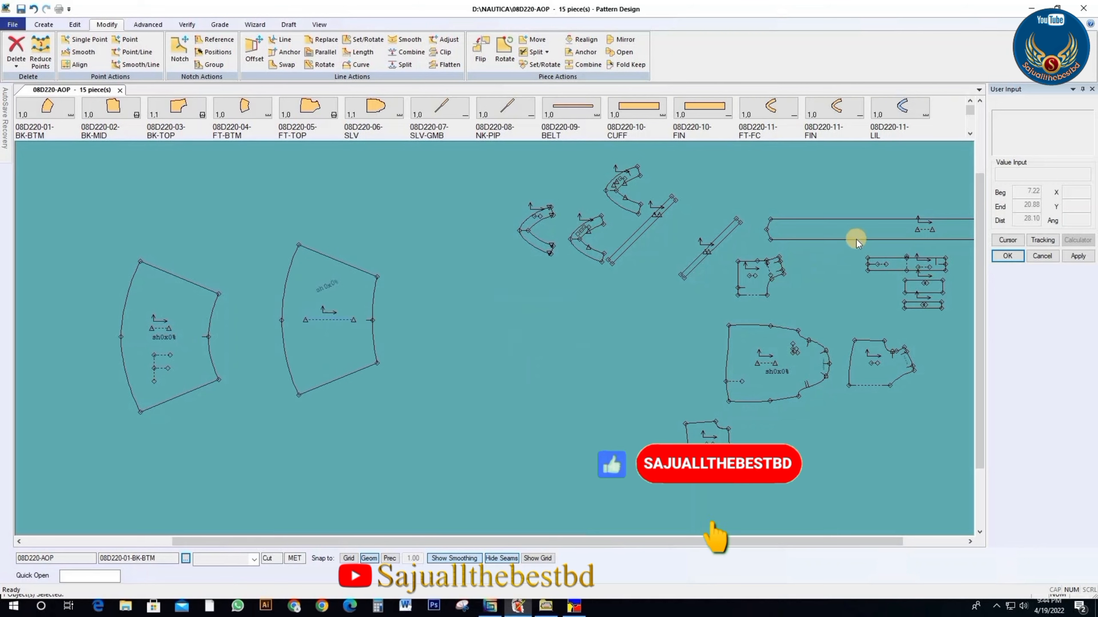
# Step: Place the BELT piece horizontally below the FT-BTM and BK-BTM pieces
pyautogui.click(785, 237)
pyautogui.click(278, 453)
pyautogui.scroll(-1, 746, 261)
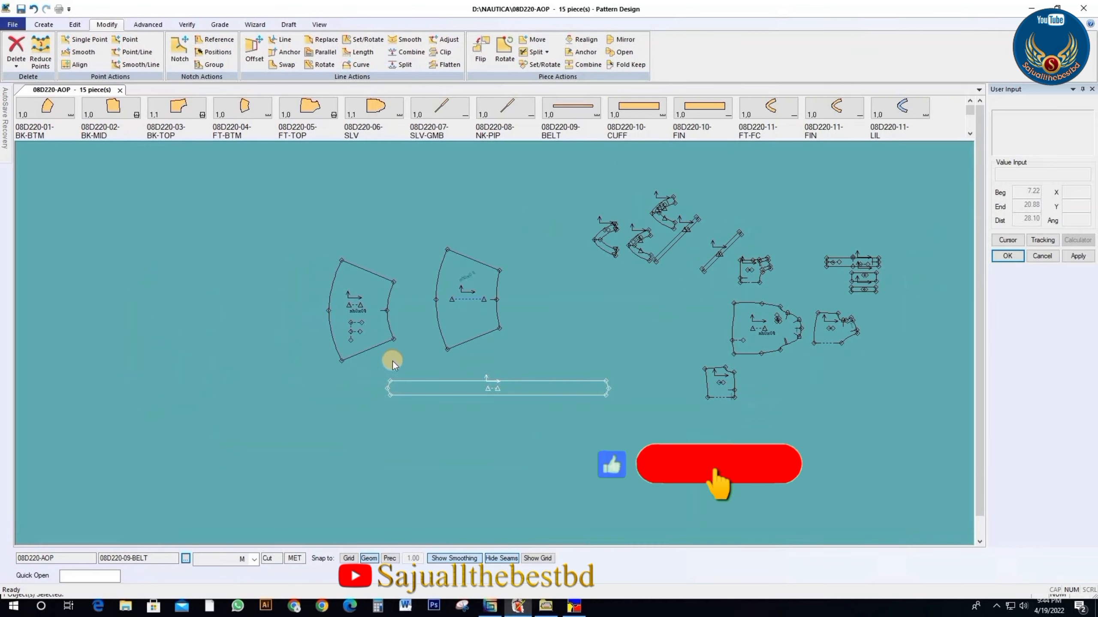
pyautogui.scroll(2, 475, 341)
pyautogui.scroll(-2, 459, 308)
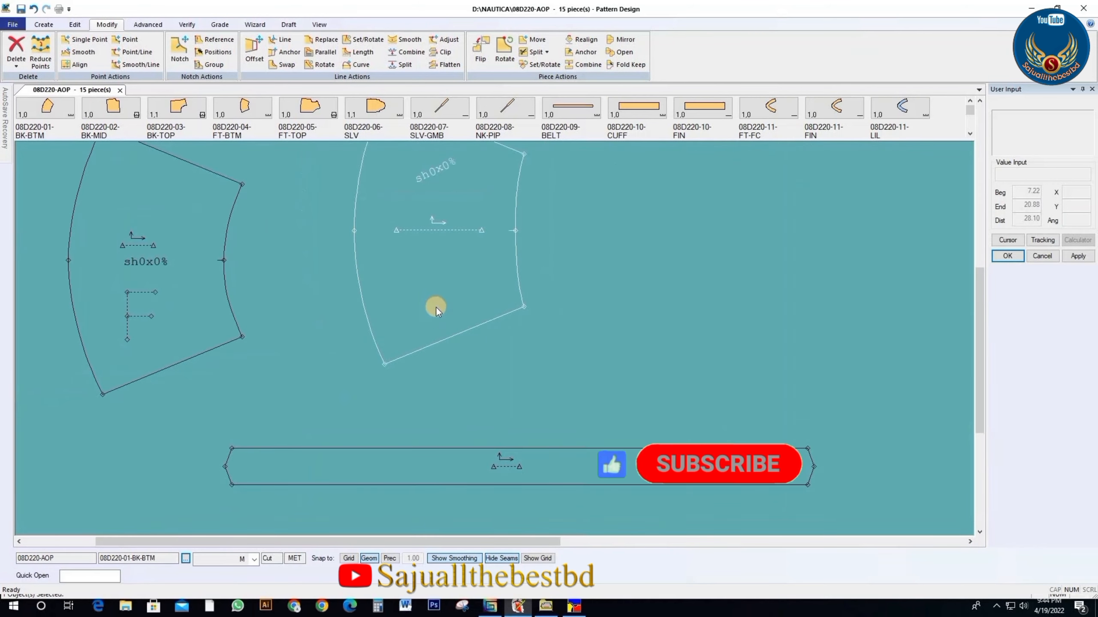
pyautogui.scroll(-1, 405, 343)
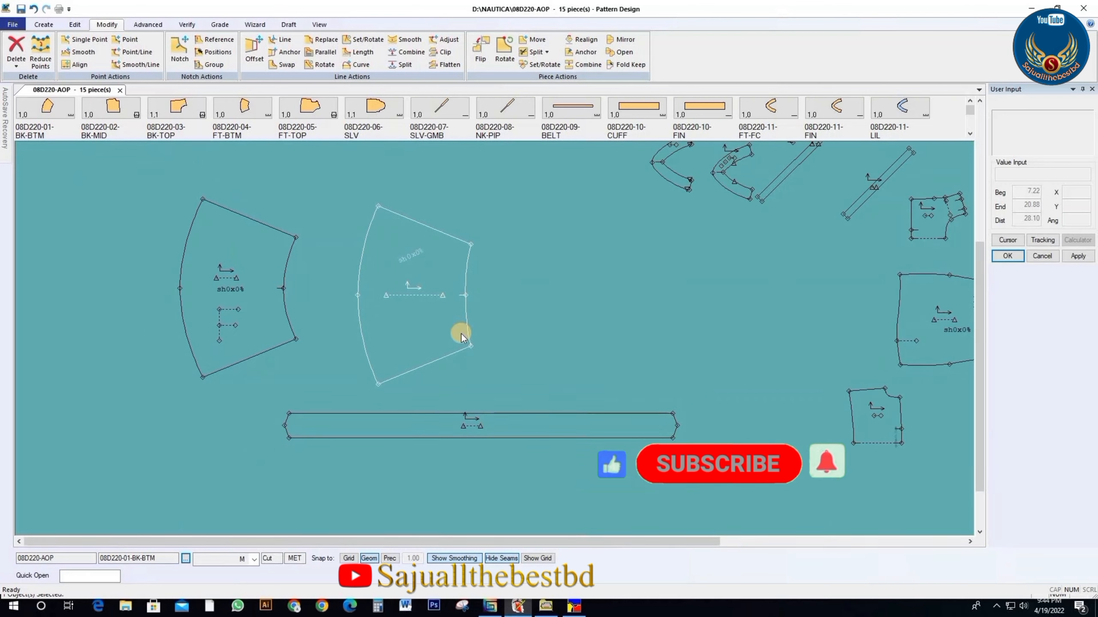
# Step: Rotate the BK-BTM piece clockwise in 15-degree increments
pyautogui.click(504, 49)
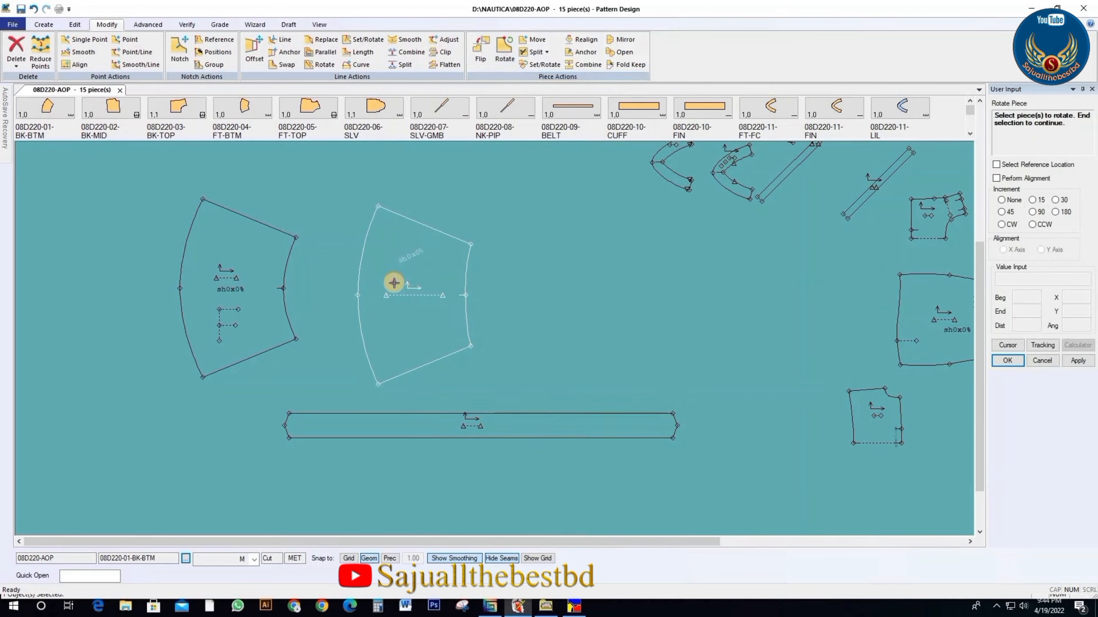
pyautogui.rightClick(417, 297)
pyautogui.click(409, 300)
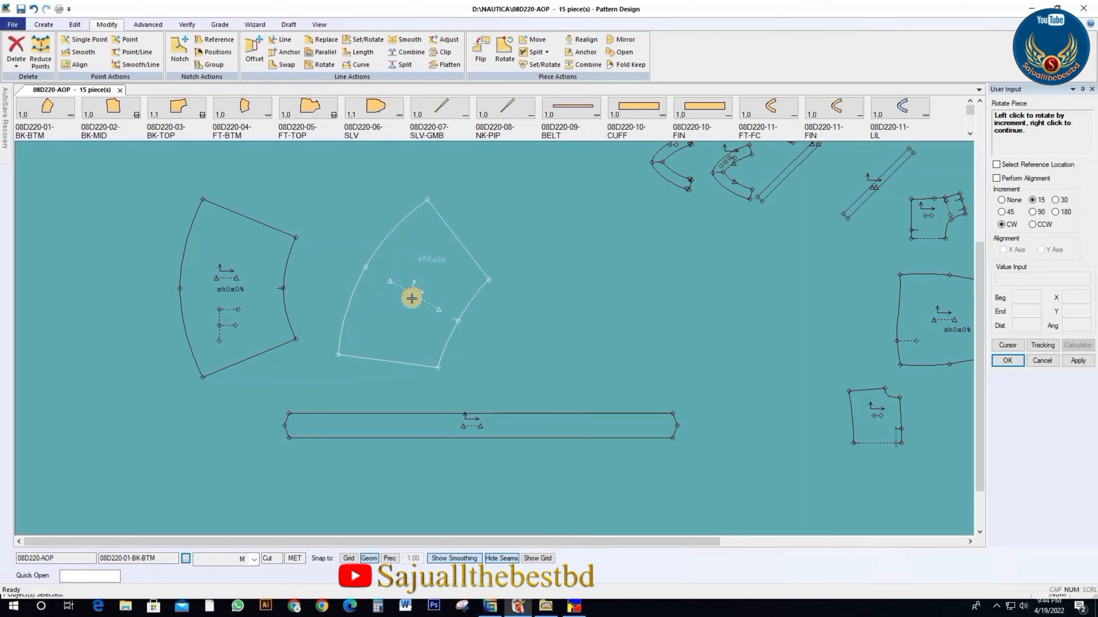
pyautogui.rightClick(434, 280)
pyautogui.click(433, 282)
# Step: Realign the rotated BK-BTM piece's grain line to horizontal, and undo the trial rotation and realignment
pyautogui.click(583, 41)
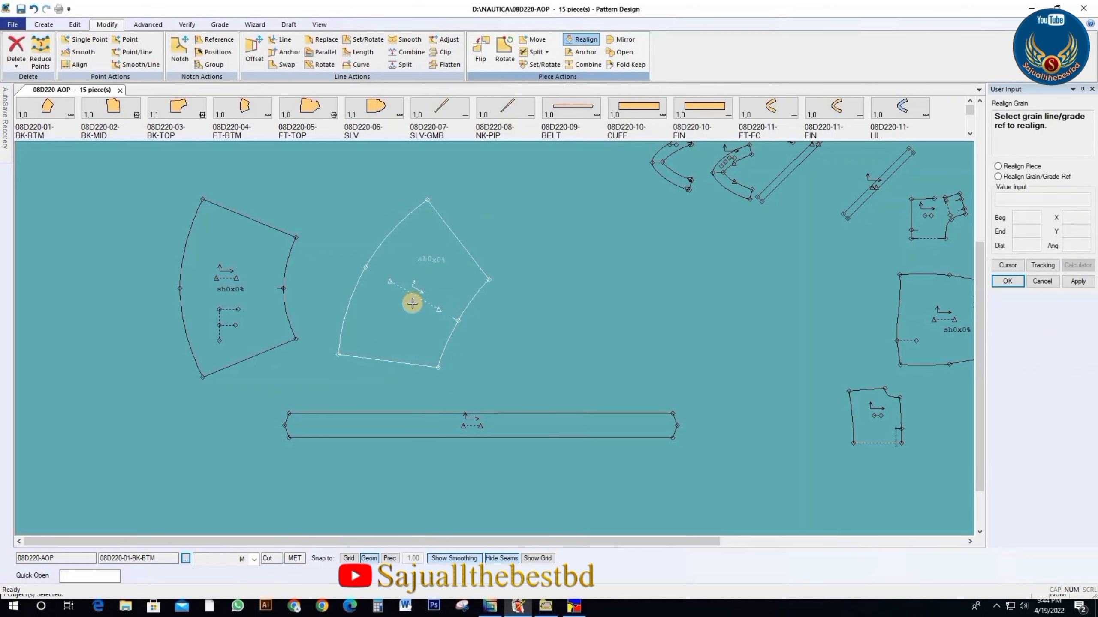
pyautogui.click(410, 303)
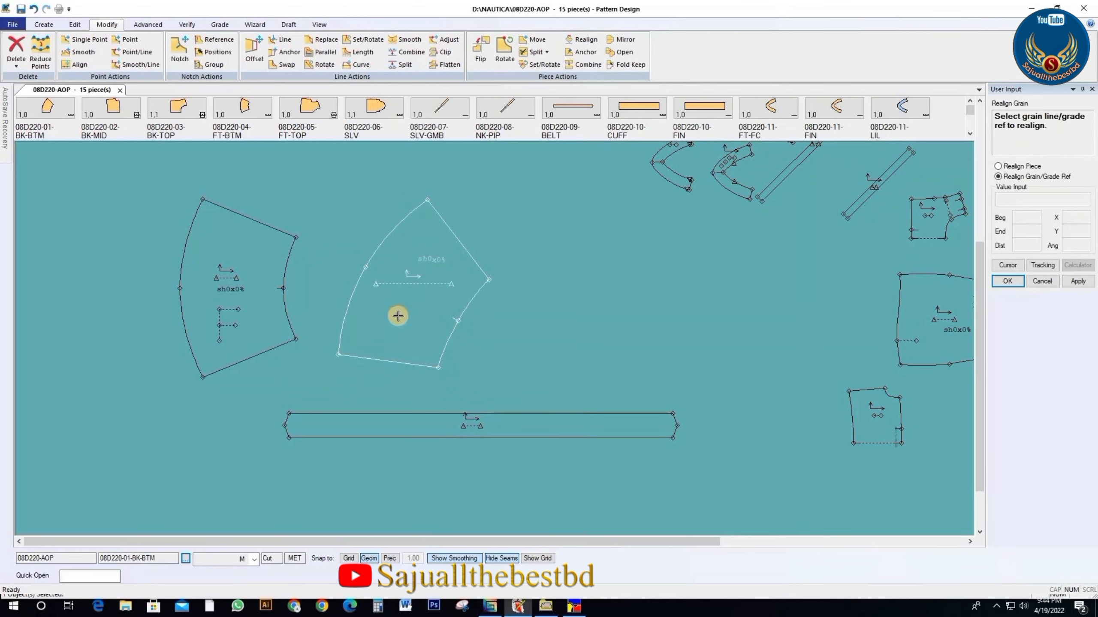
pyautogui.rightClick(419, 296)
pyautogui.click(425, 309)
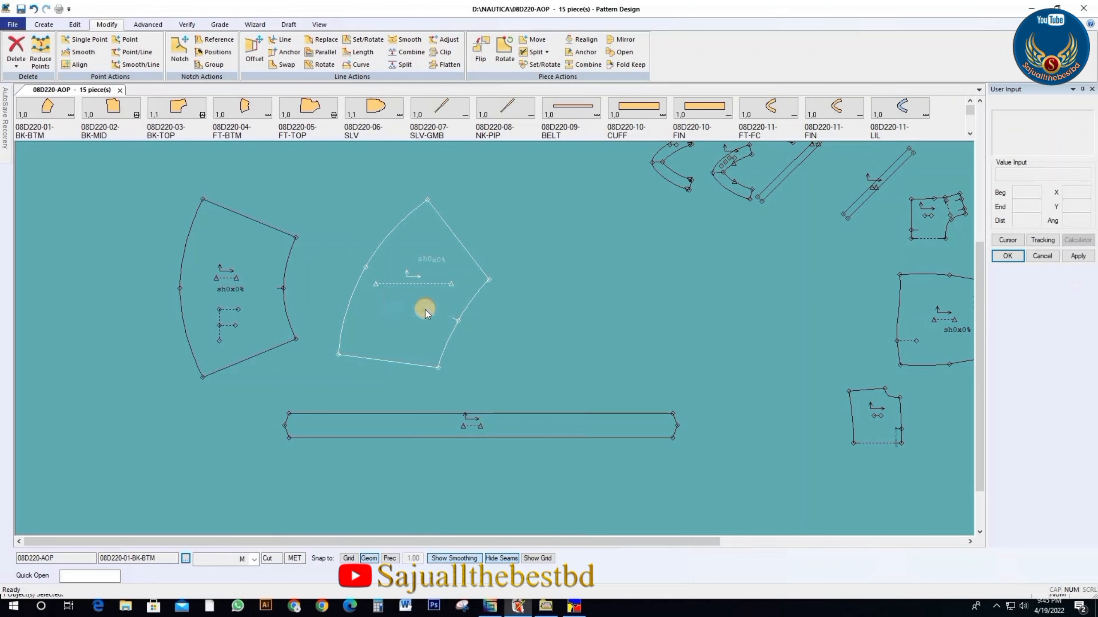
pyautogui.click(545, 64)
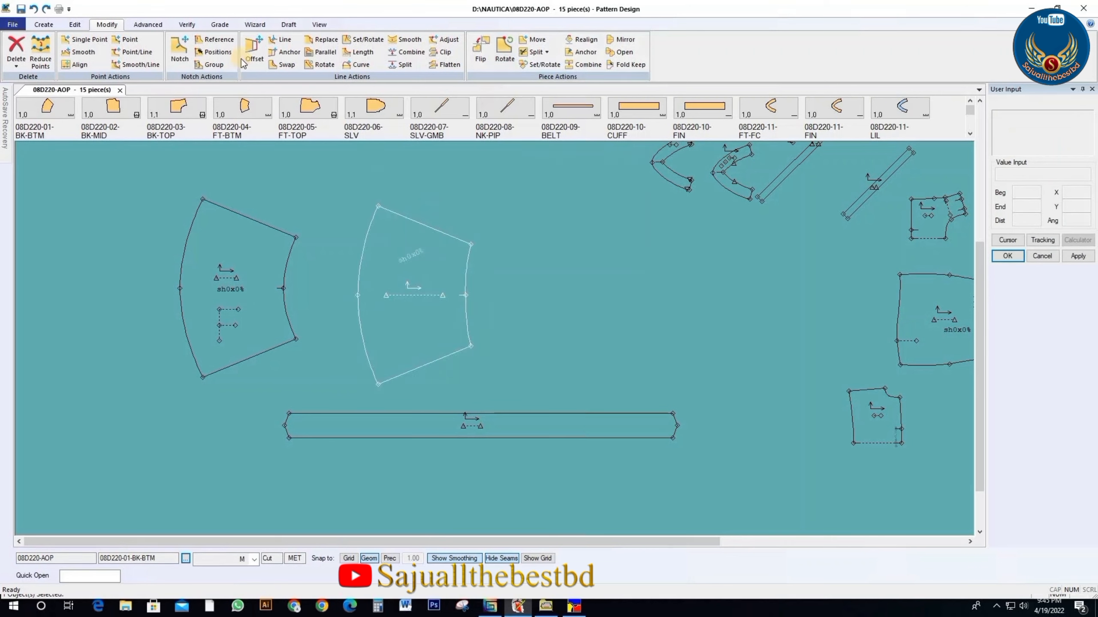
# Step: Draw a slanted 2-Point line about 29 cm long on BK-BTM, from the grain line's notch-side end to a point below its other end
pyautogui.click(44, 27)
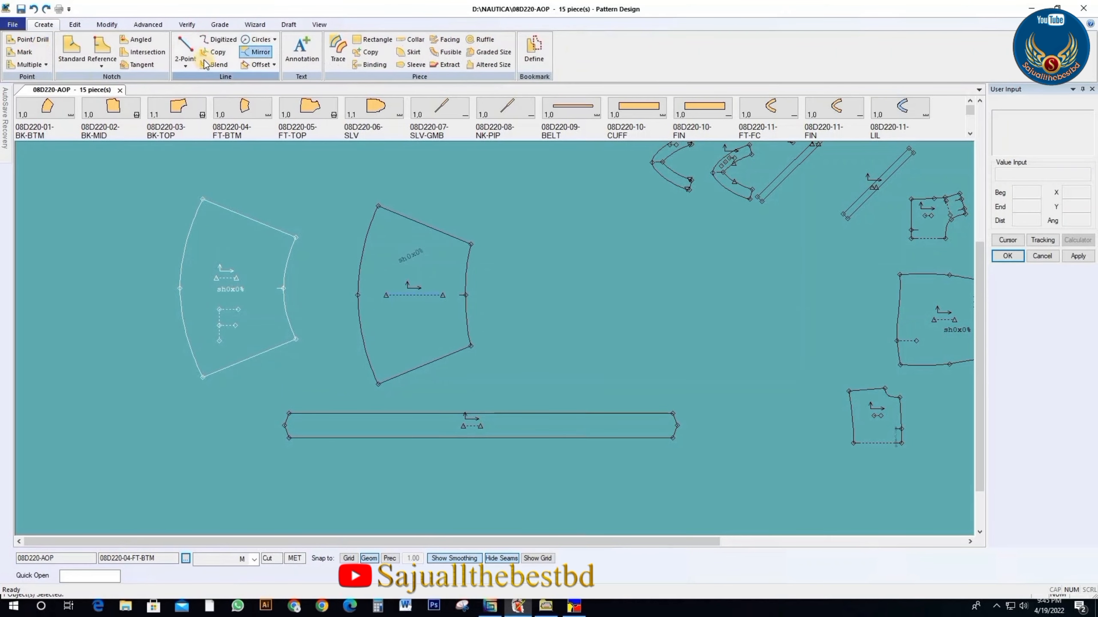
pyautogui.click(184, 48)
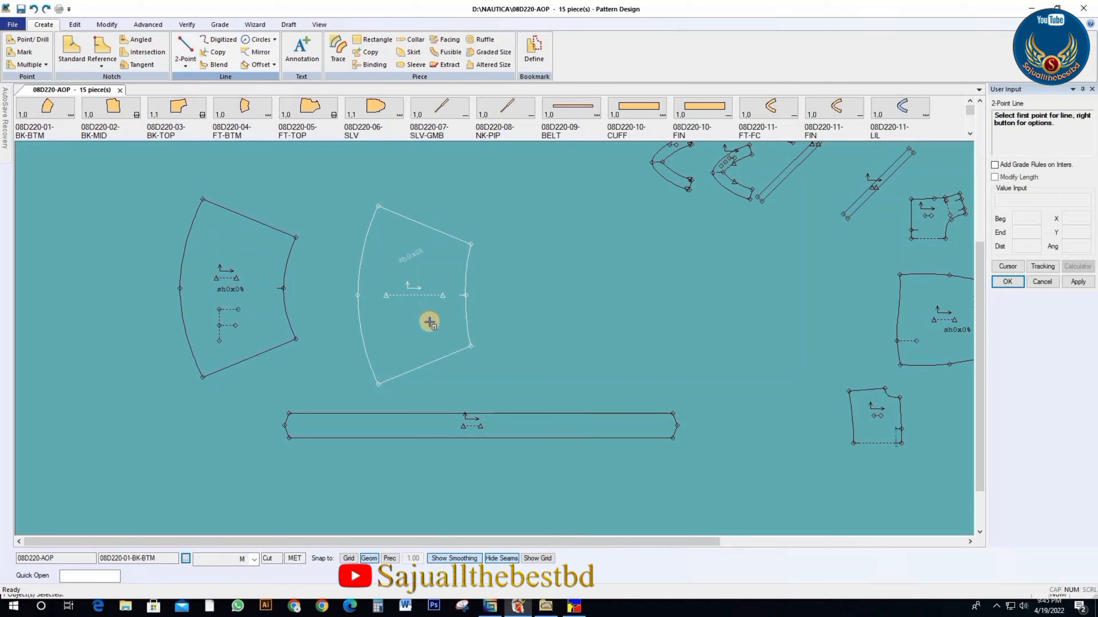
pyautogui.click(443, 295)
pyautogui.scroll(2, 393, 309)
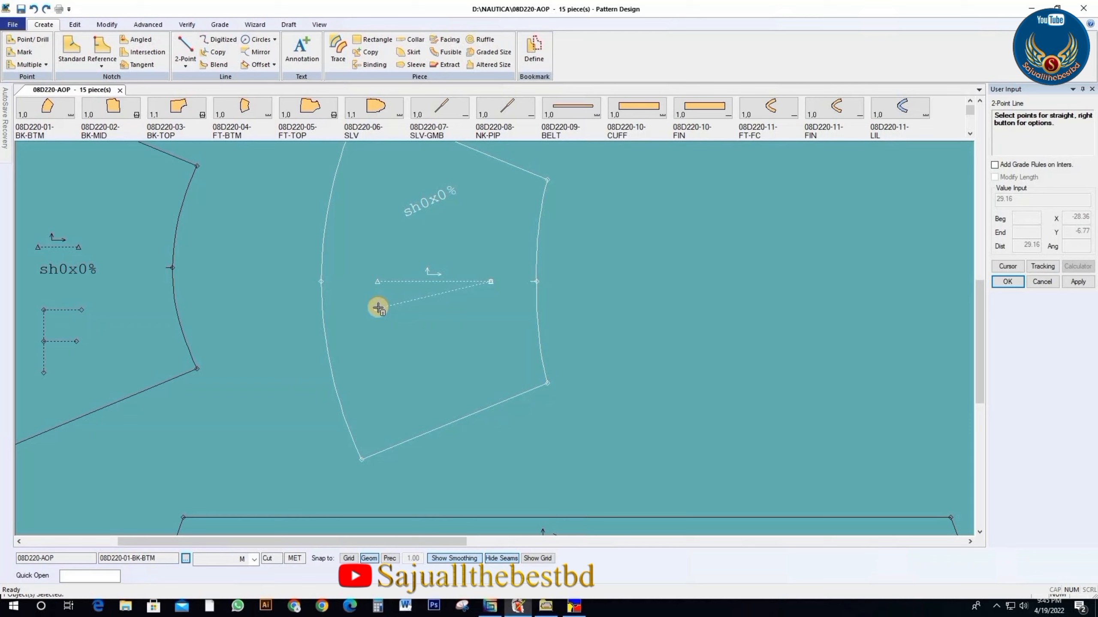
pyautogui.click(377, 308)
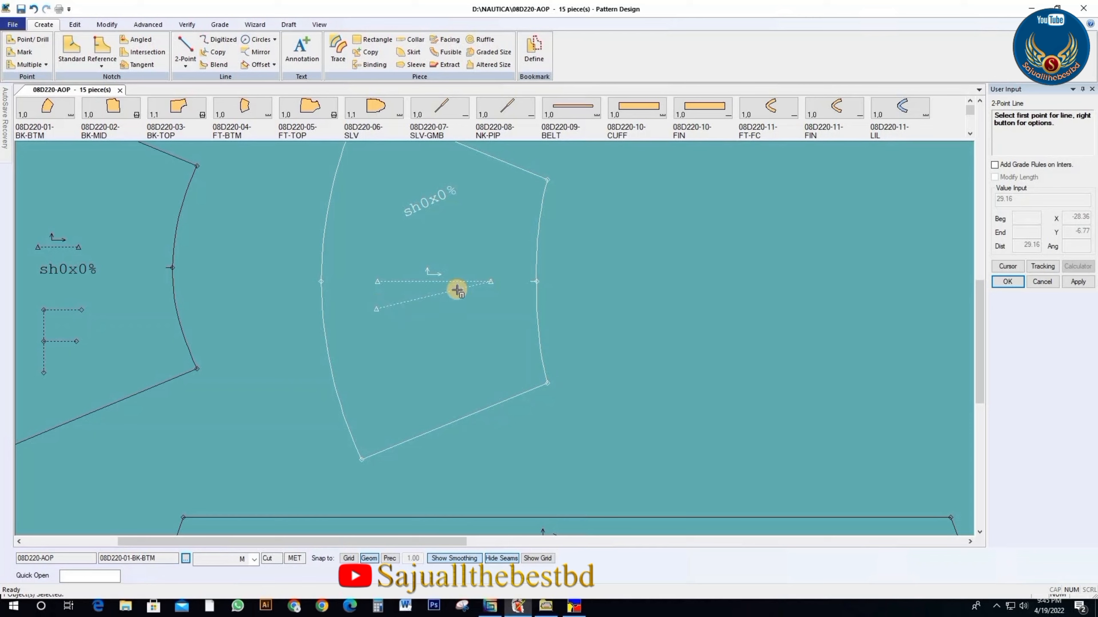
pyautogui.rightClick(520, 198)
pyautogui.click(520, 198)
pyautogui.moveTo(456, 302); pyautogui.dragTo(440, 303)
pyautogui.scroll(-1, 391, 277)
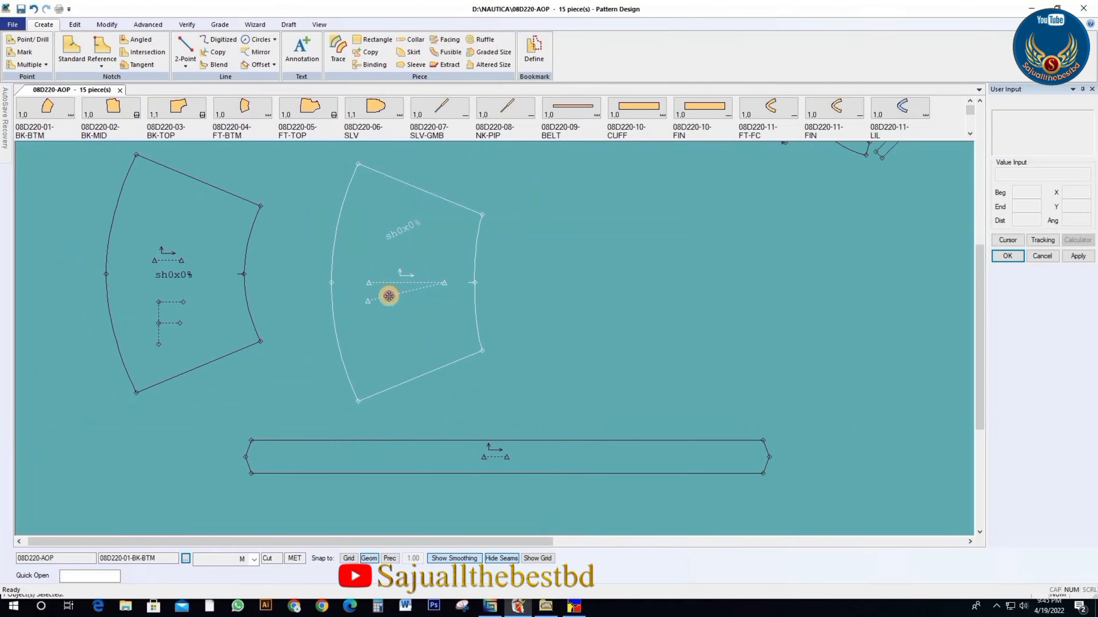
pyautogui.click(388, 296)
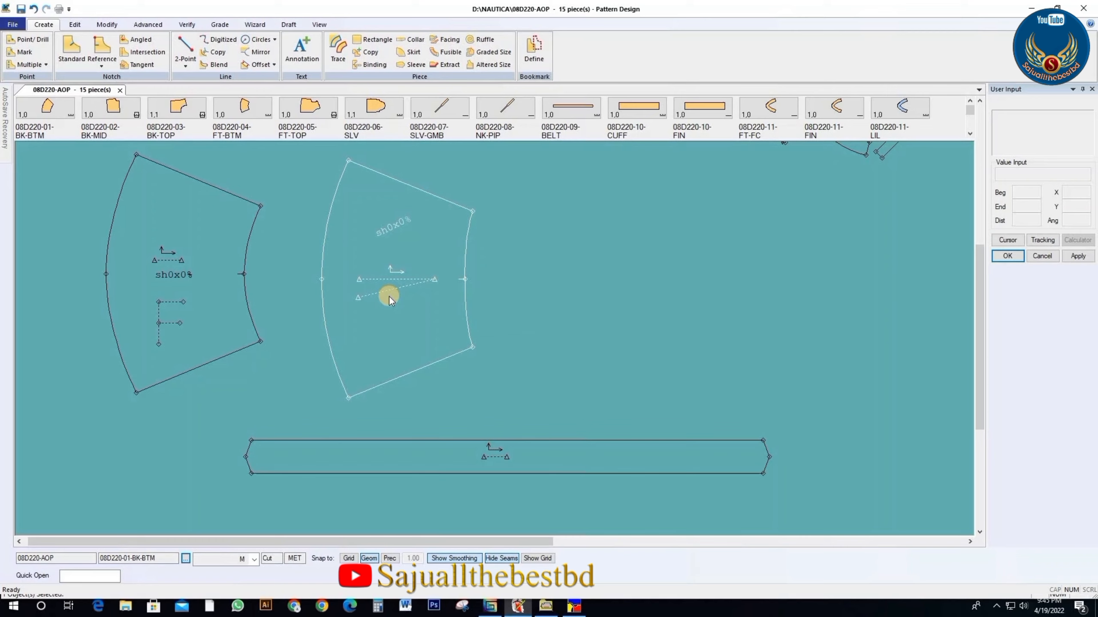
pyautogui.click(386, 299)
pyautogui.click(406, 305)
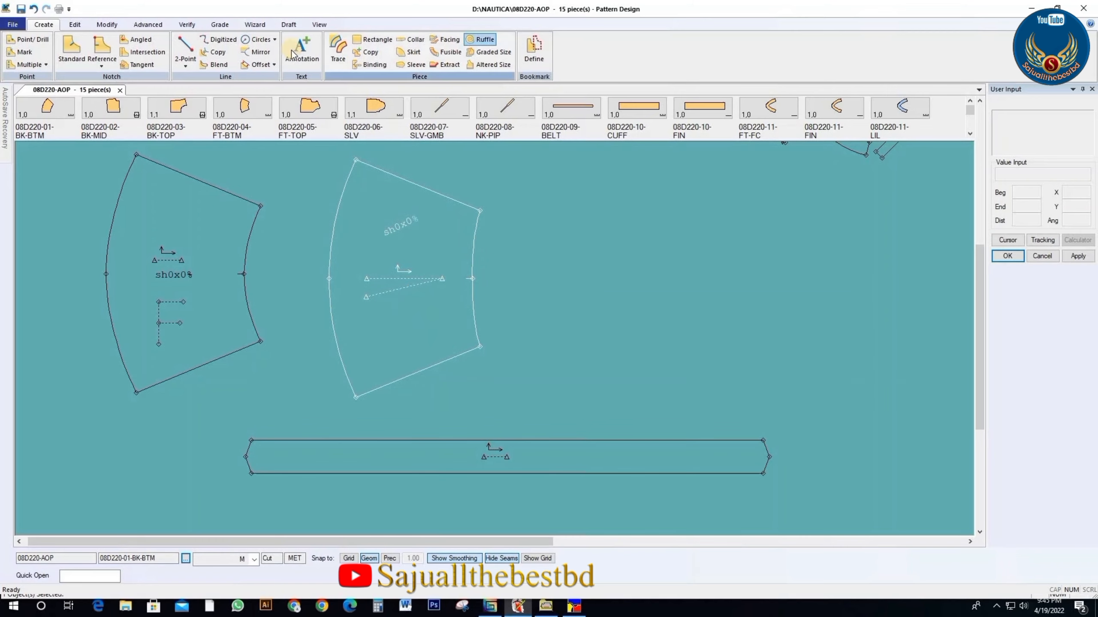
# Step: Set and rotate the BK-BTM piece so its slanted line lies along the BELT piece's upper edge
pyautogui.click(105, 26)
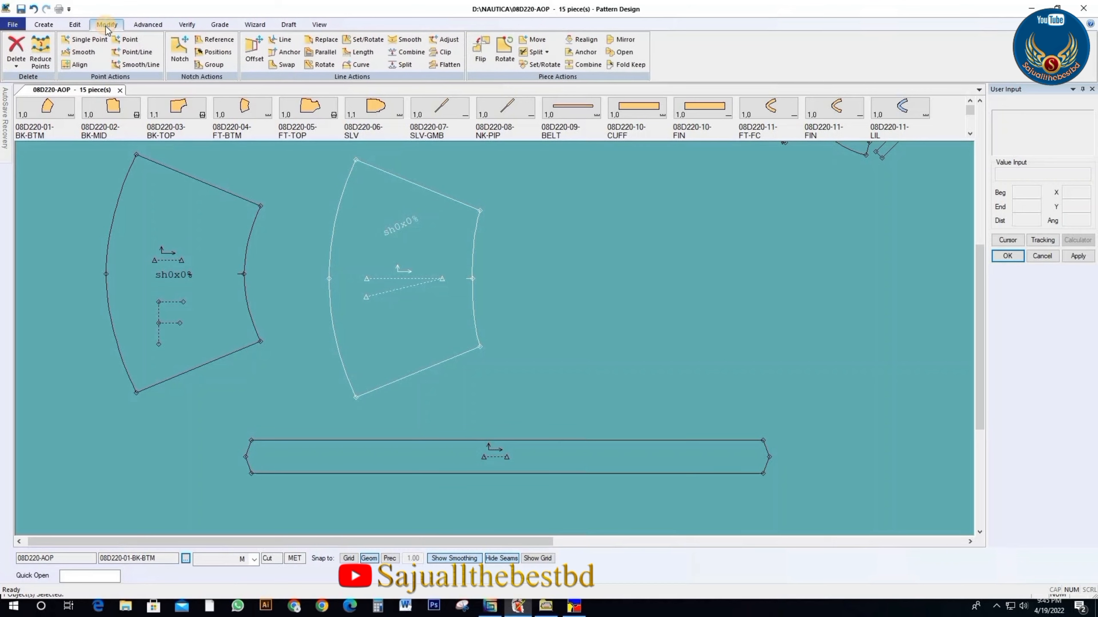
pyautogui.click(543, 65)
pyautogui.click(450, 442)
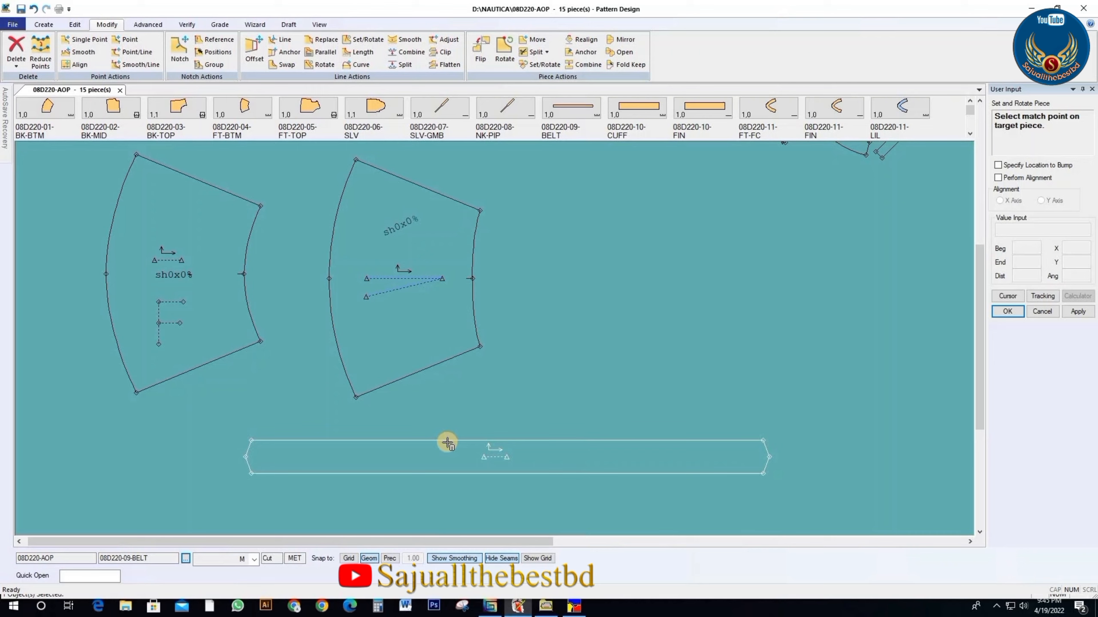
pyautogui.click(377, 440)
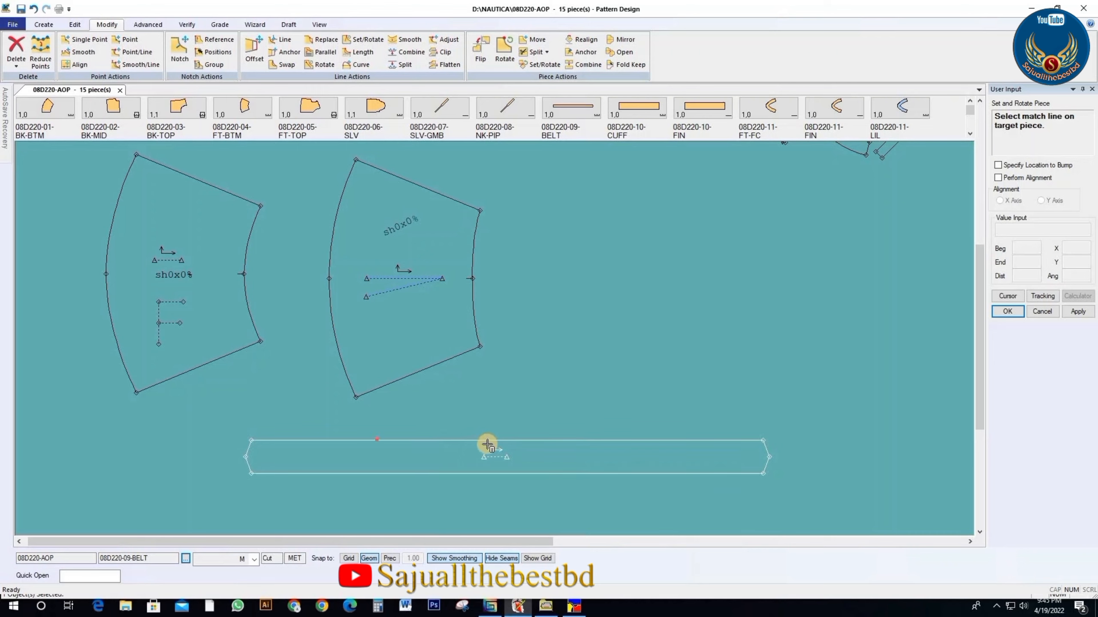
pyautogui.click(483, 440)
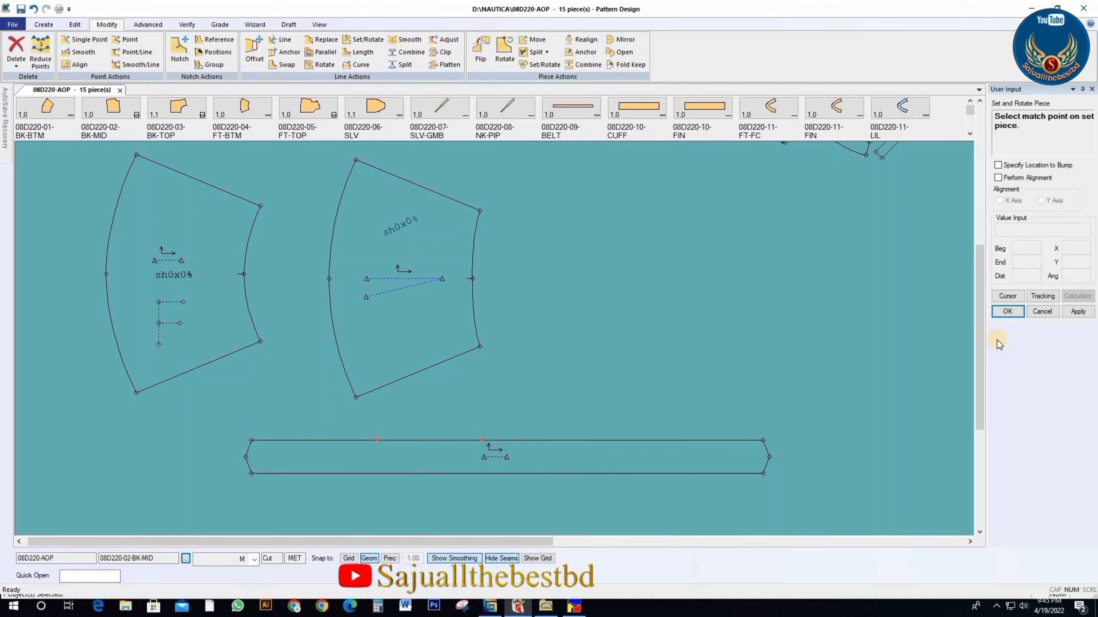
pyautogui.click(376, 296)
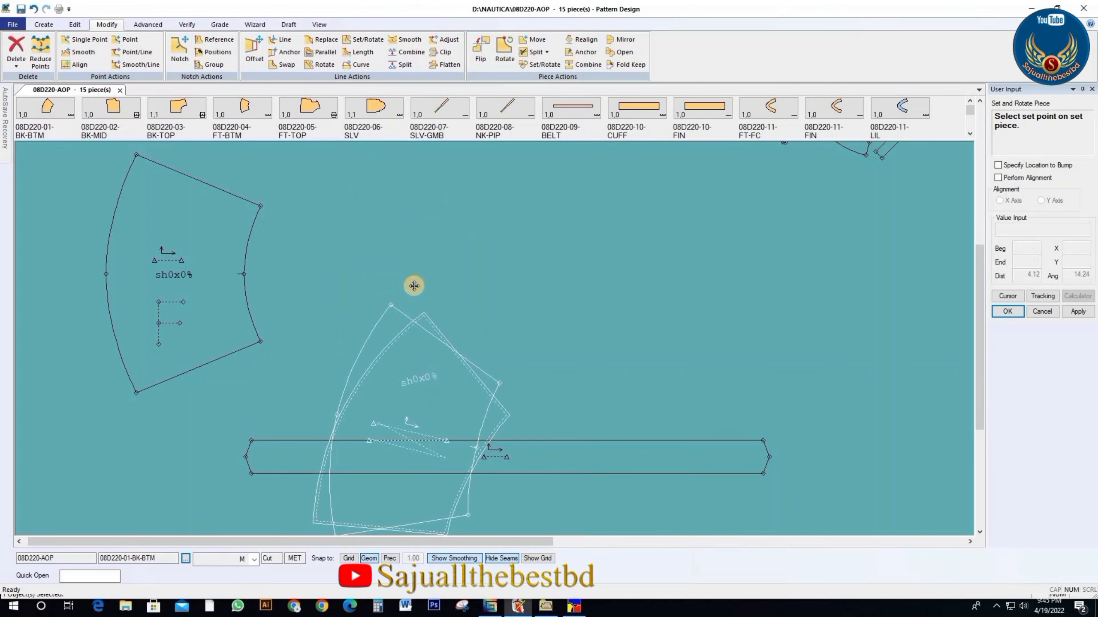
pyautogui.scroll(2, 404, 268)
pyautogui.rightClick(404, 241)
pyautogui.click(407, 238)
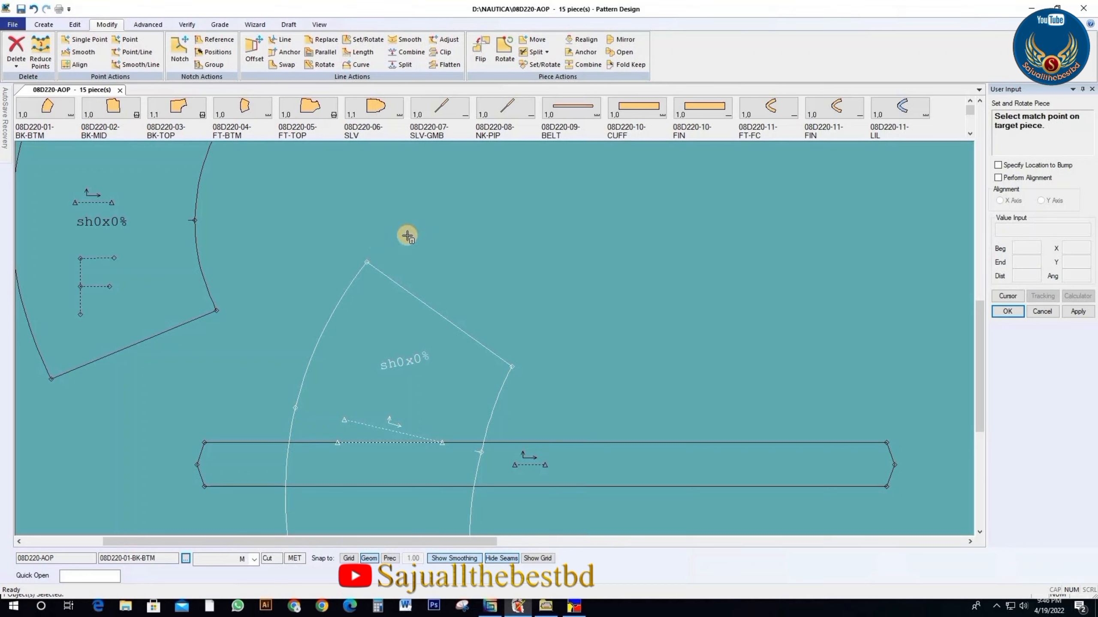
# Step: Examine how BK-BTM's slanted line matches the BELT piece's upper edge, and end the Set and Rotate command
pyautogui.scroll(-3, 408, 234)
pyautogui.scroll(6, 389, 303)
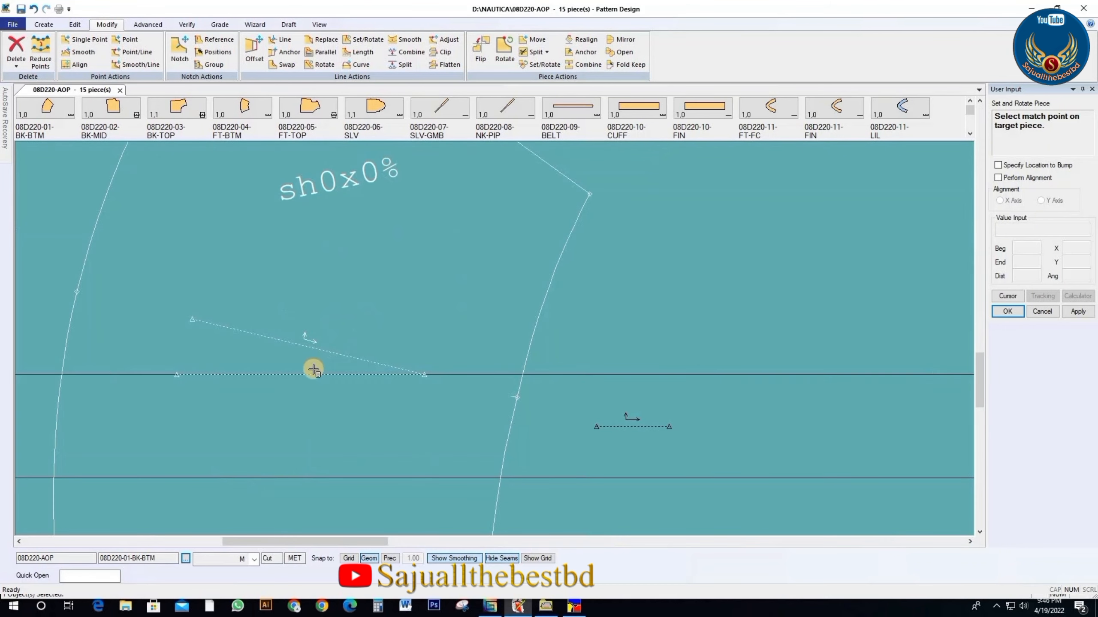
pyautogui.scroll(-2, 674, 343)
pyautogui.scroll(4, 391, 390)
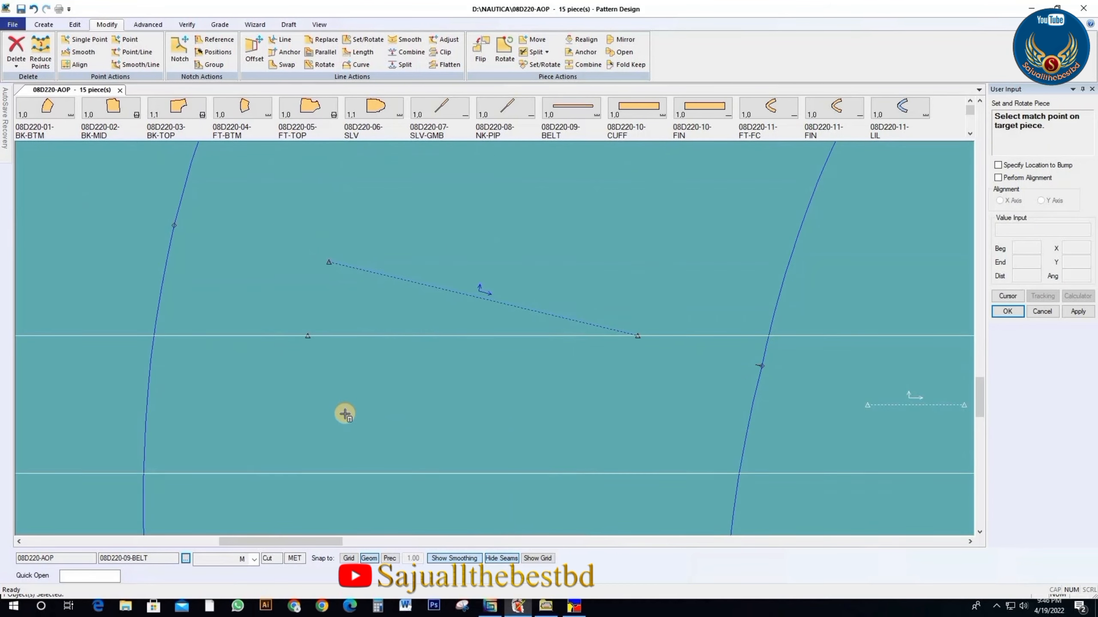
pyautogui.scroll(-2, 345, 414)
pyautogui.rightClick(615, 215)
pyautogui.click(615, 220)
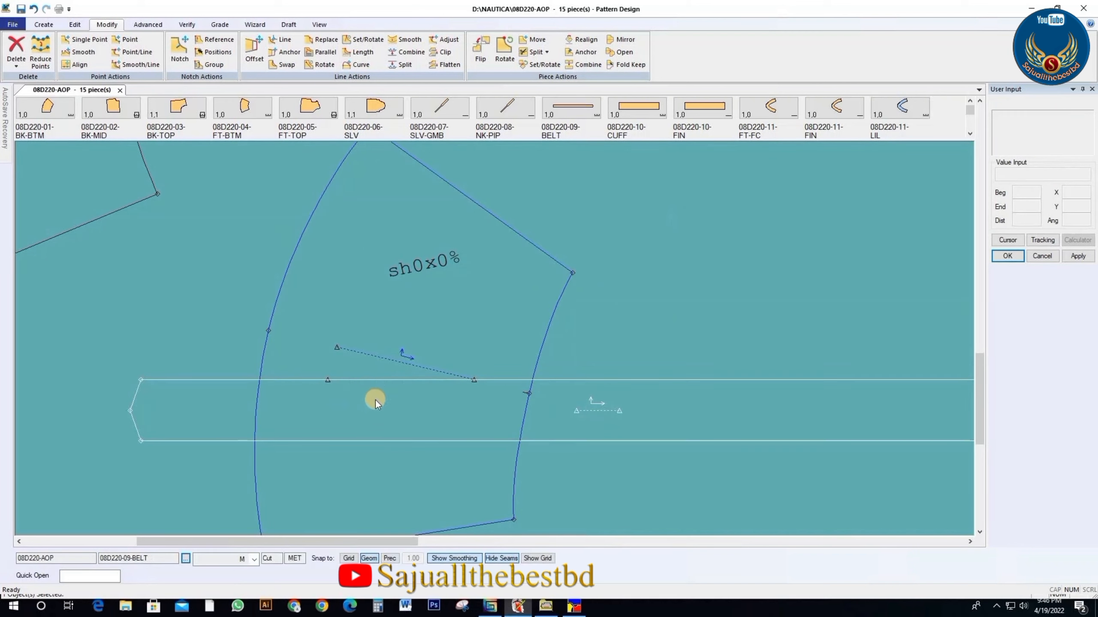
# Step: Move the rotated BK-BTM piece off the BELT piece to the free space above it
pyautogui.click(544, 353)
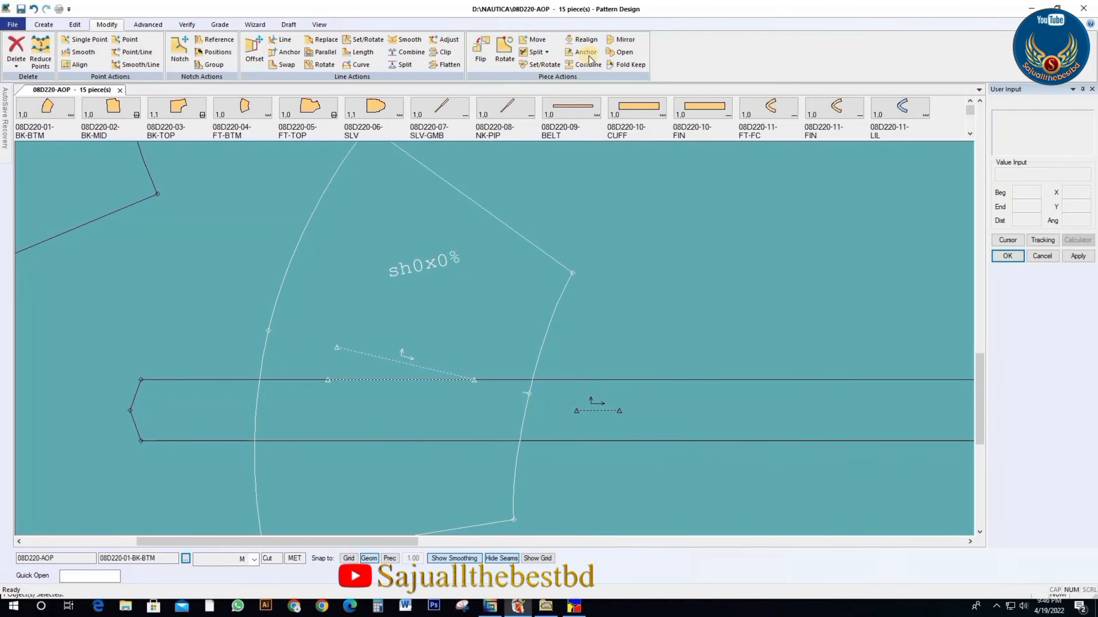
pyautogui.click(390, 340)
pyautogui.scroll(-2, 368, 356)
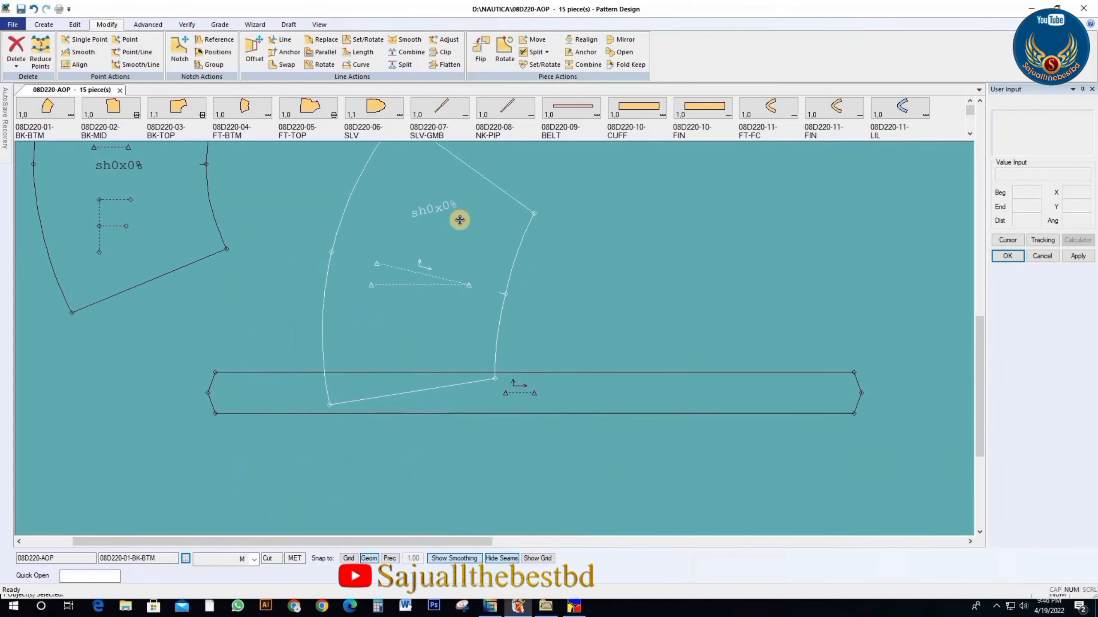
pyautogui.click(481, 182)
pyautogui.scroll(-2, 408, 420)
pyautogui.click(423, 300)
pyautogui.click(413, 270)
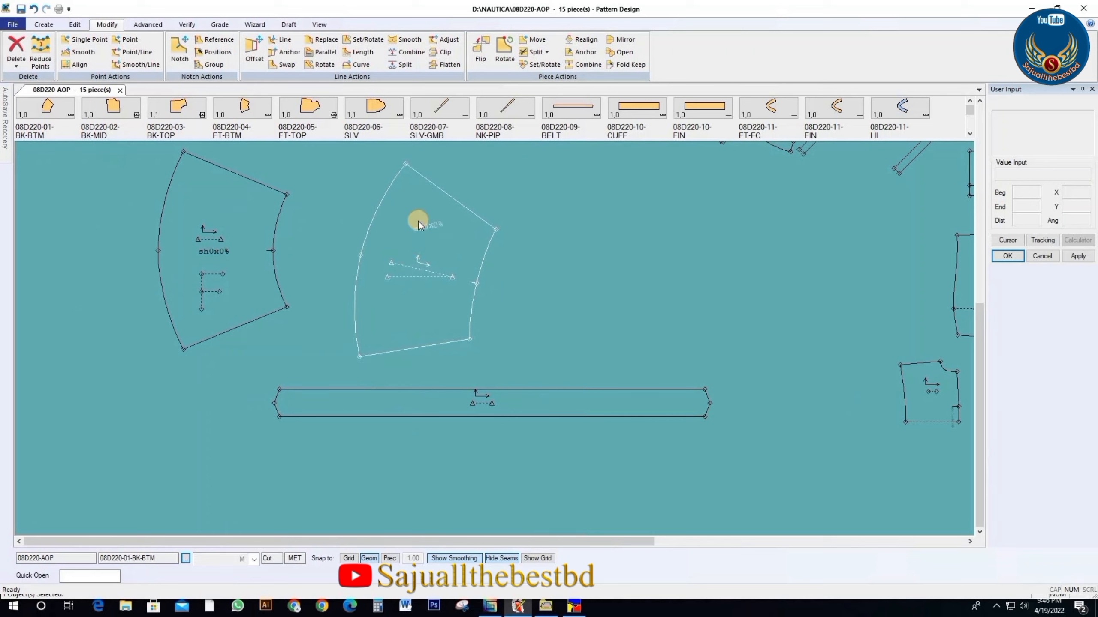
# Step: Delete the added 2-Point line, now horizontal, from the BK-BTM piece
pyautogui.scroll(2, 419, 223)
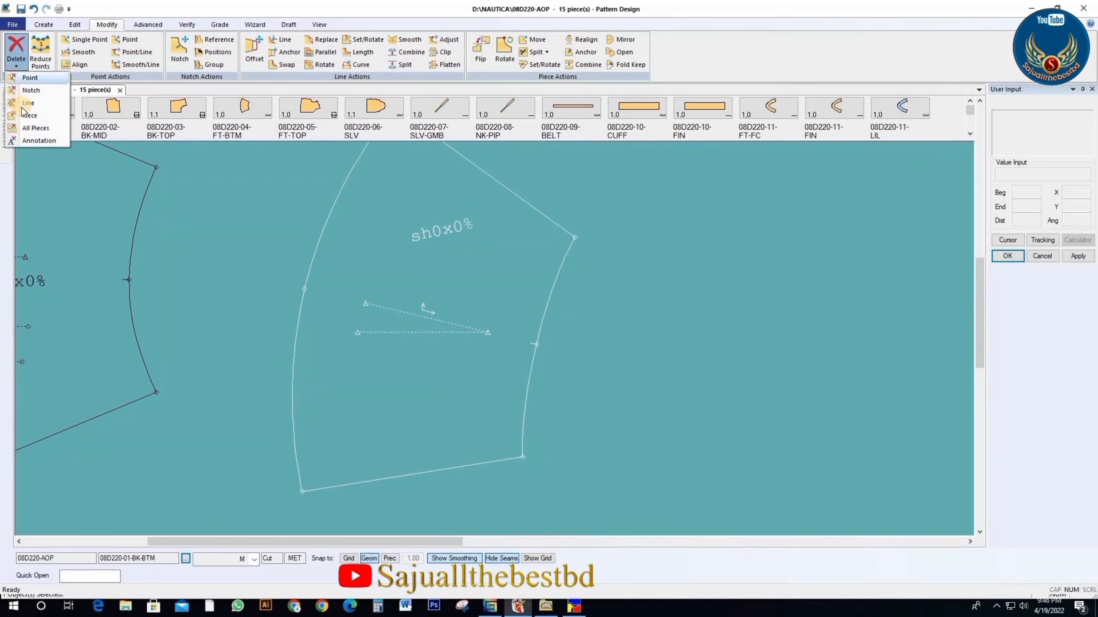
pyautogui.click(16, 48)
pyautogui.click(406, 328)
pyautogui.rightClick(406, 328)
pyautogui.click(405, 328)
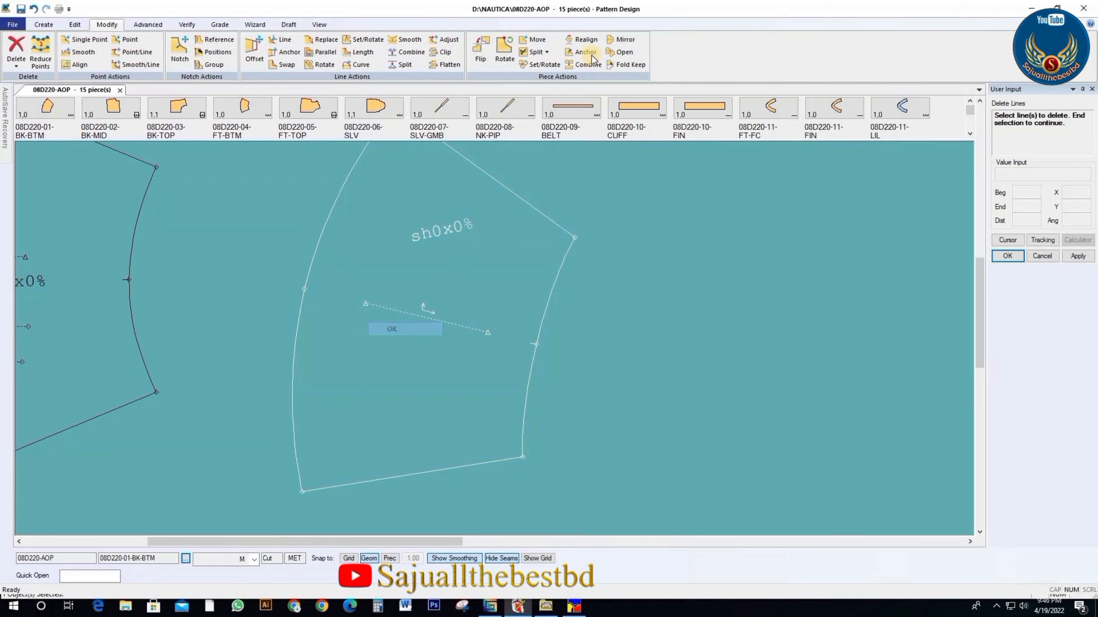
# Step: Realign the rotated BK-BTM piece's grain line to horizontal, keeping the piece's outline in place
pyautogui.click(582, 42)
pyautogui.click(460, 306)
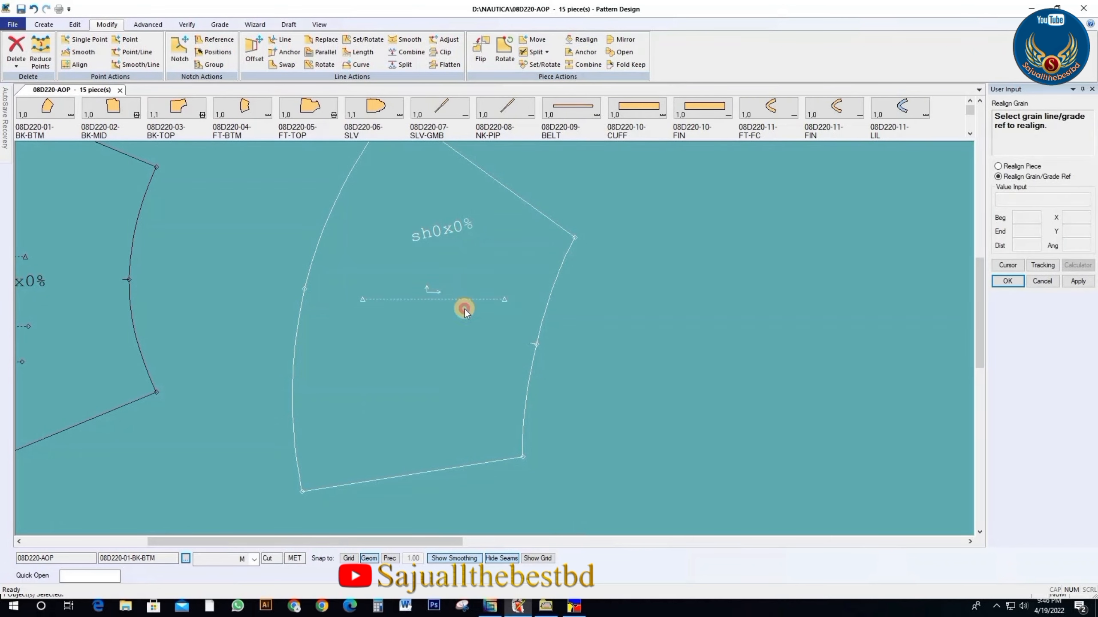
pyautogui.rightClick(463, 310)
# Step: Arrange the FT-BTM and BK-BTM pieces close together above the BELT piece
pyautogui.moveTo(527, 307); pyautogui.dragTo(509, 314)
pyautogui.scroll(-2, 521, 297)
pyautogui.moveTo(430, 310); pyautogui.dragTo(519, 281)
pyautogui.moveTo(286, 302); pyautogui.dragTo(334, 294)
pyautogui.moveTo(470, 287); pyautogui.dragTo(453, 278)
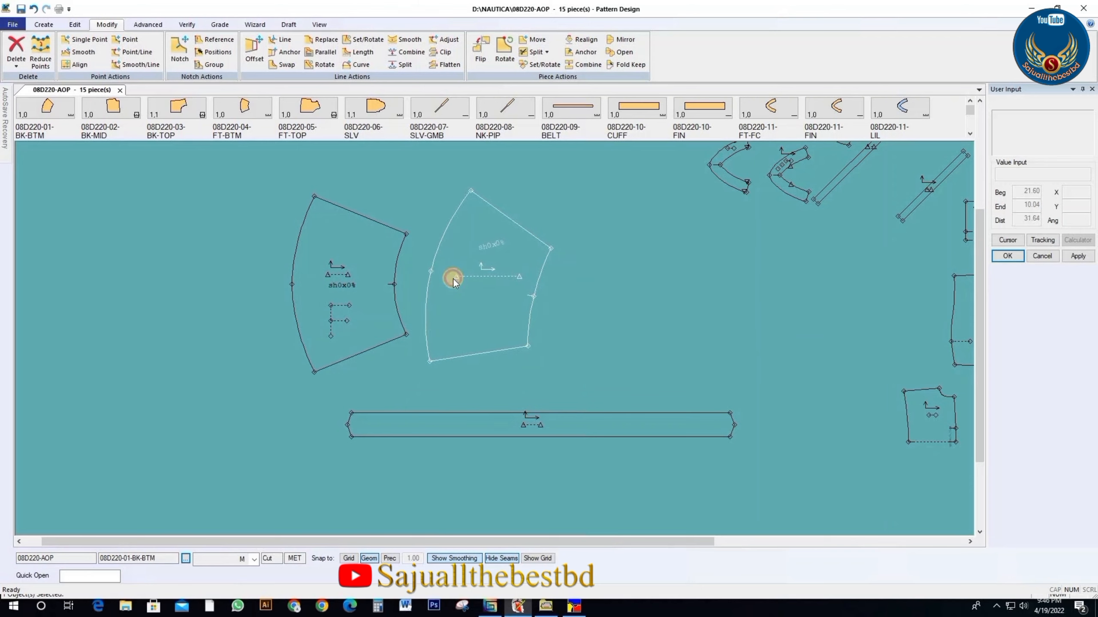